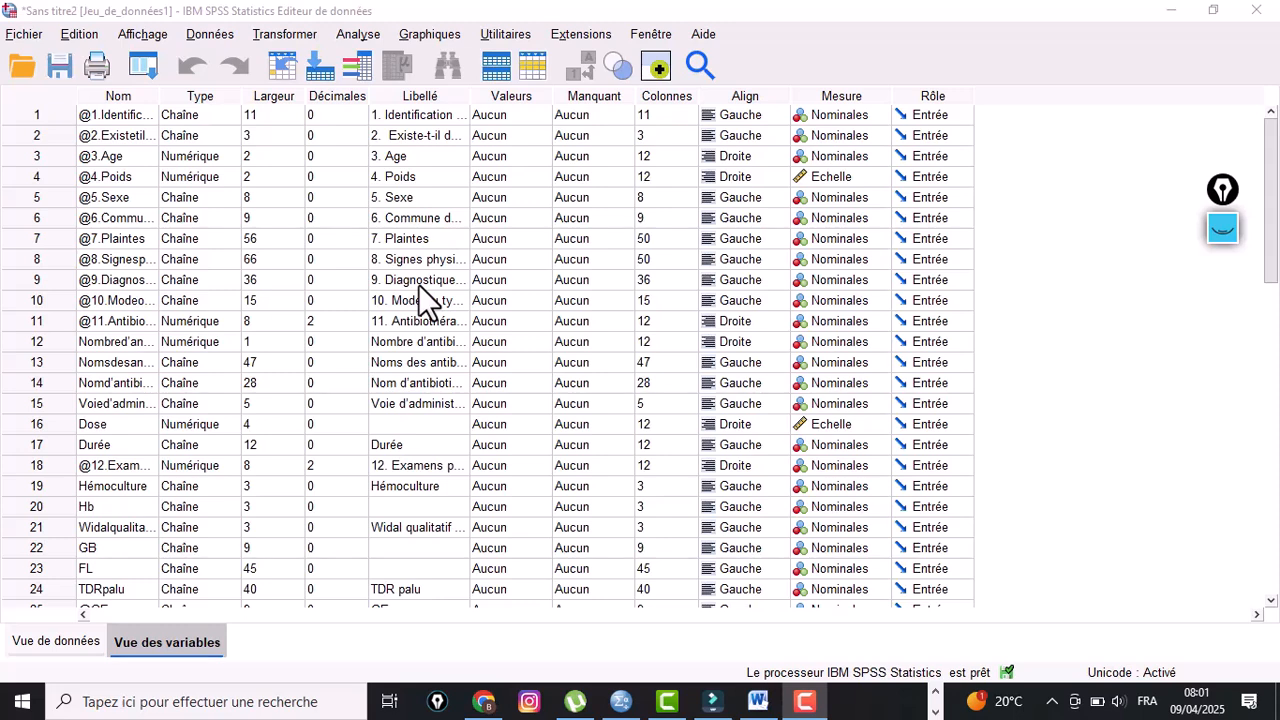
- Run a crosstab of Identification de la structure in rows by Commune de résidence in columns, with clustered bar charts
click(356, 40)
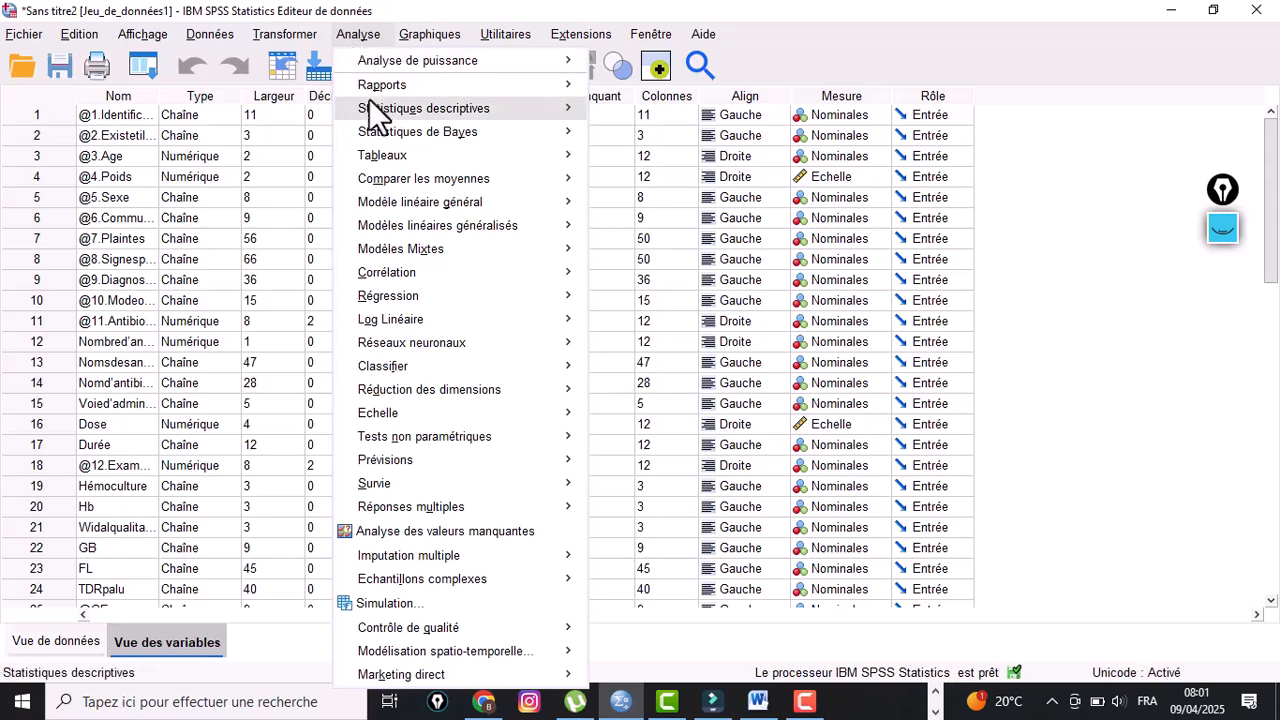
mouse_move(397, 112)
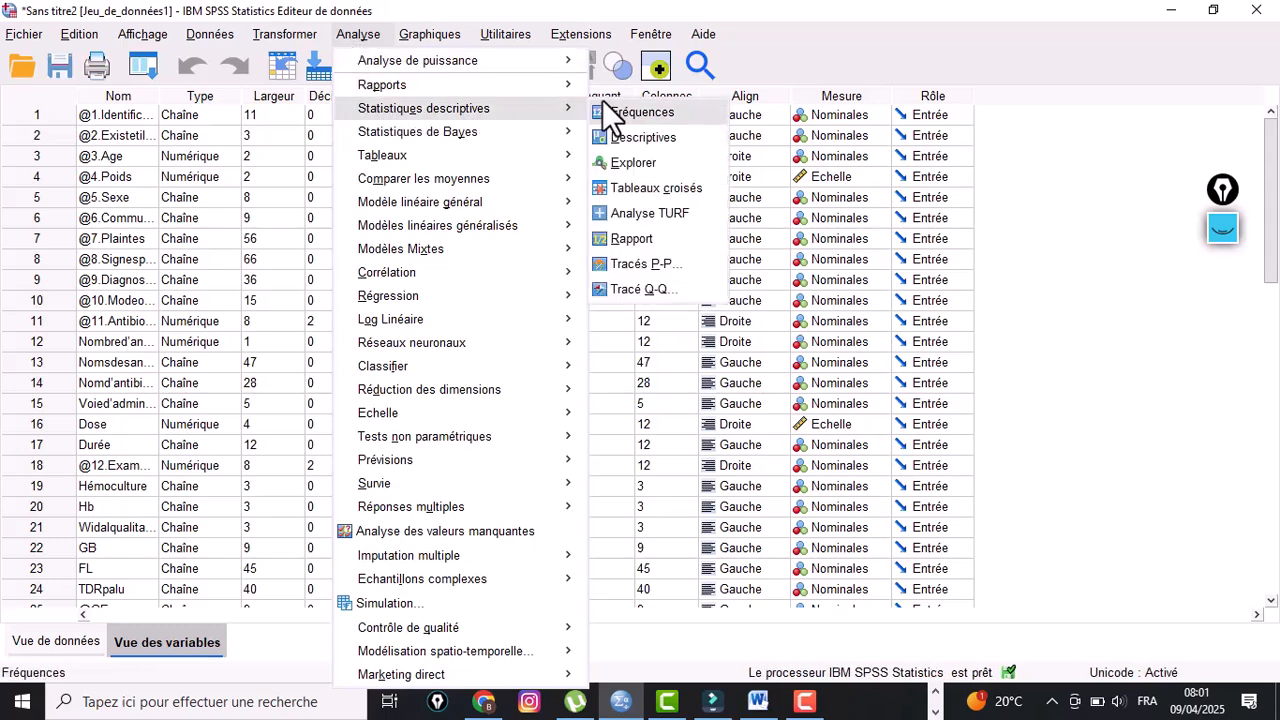
click(640, 190)
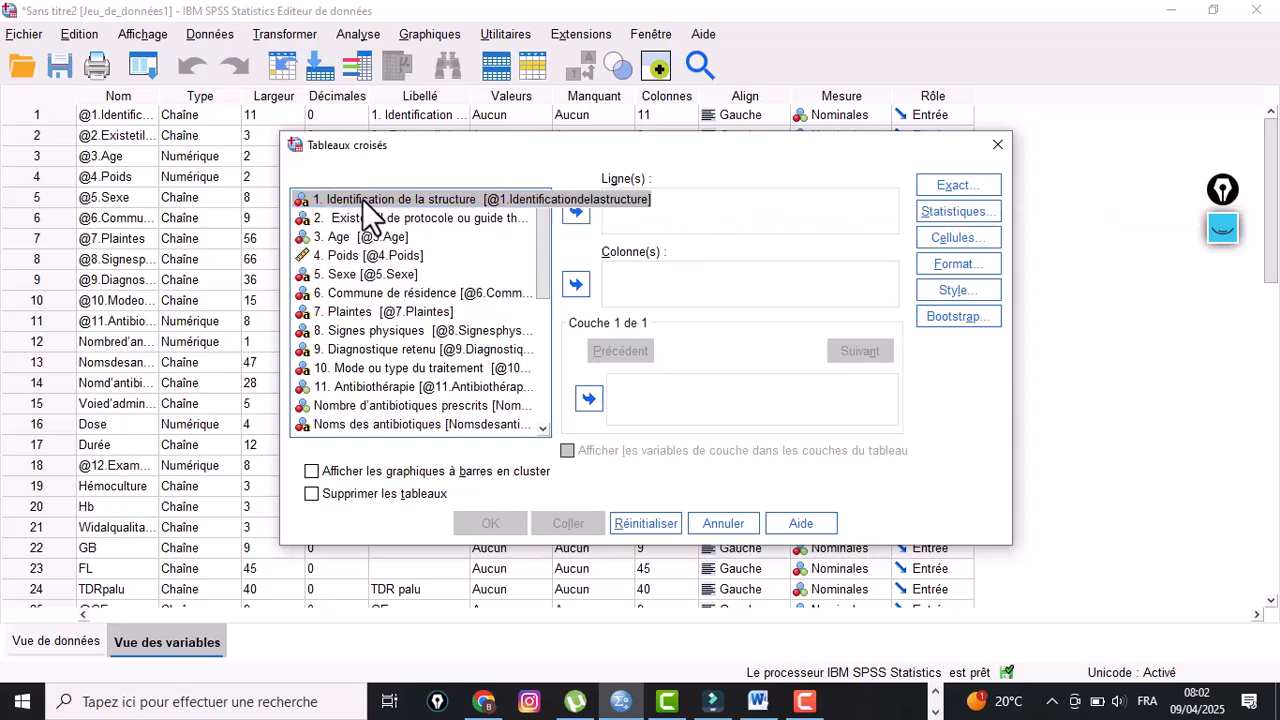
click(575, 211)
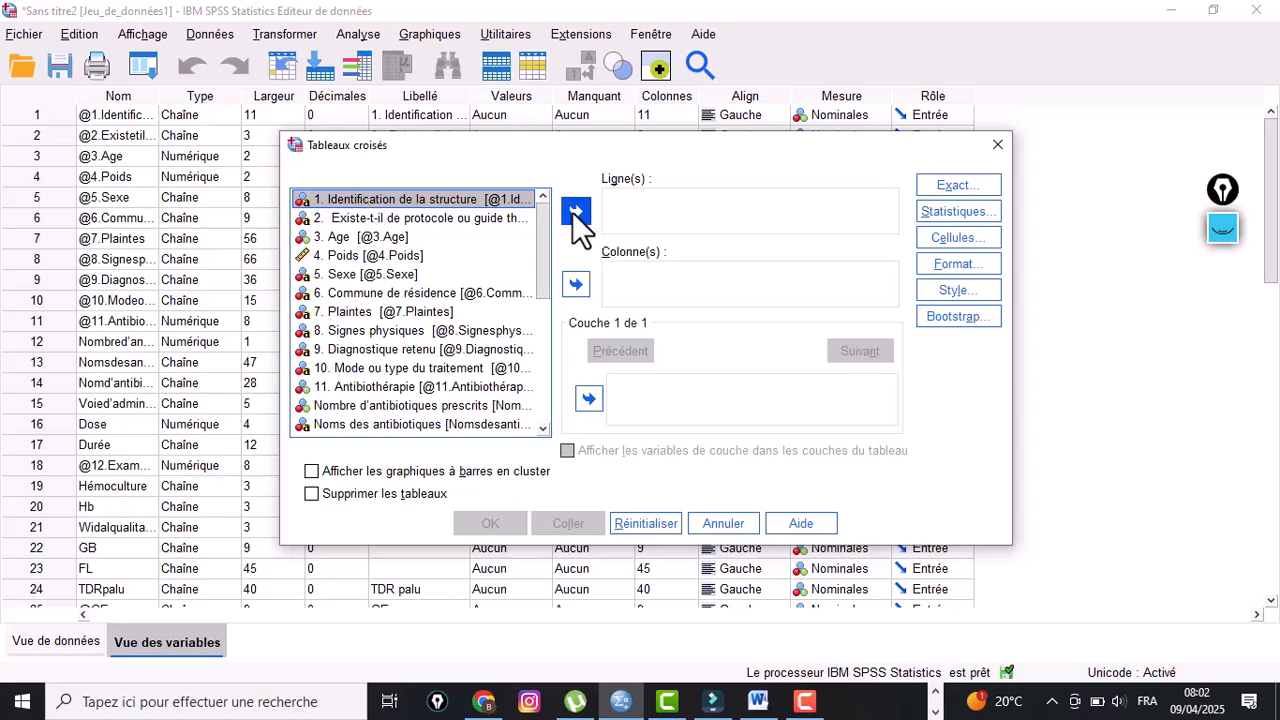
click(452, 275)
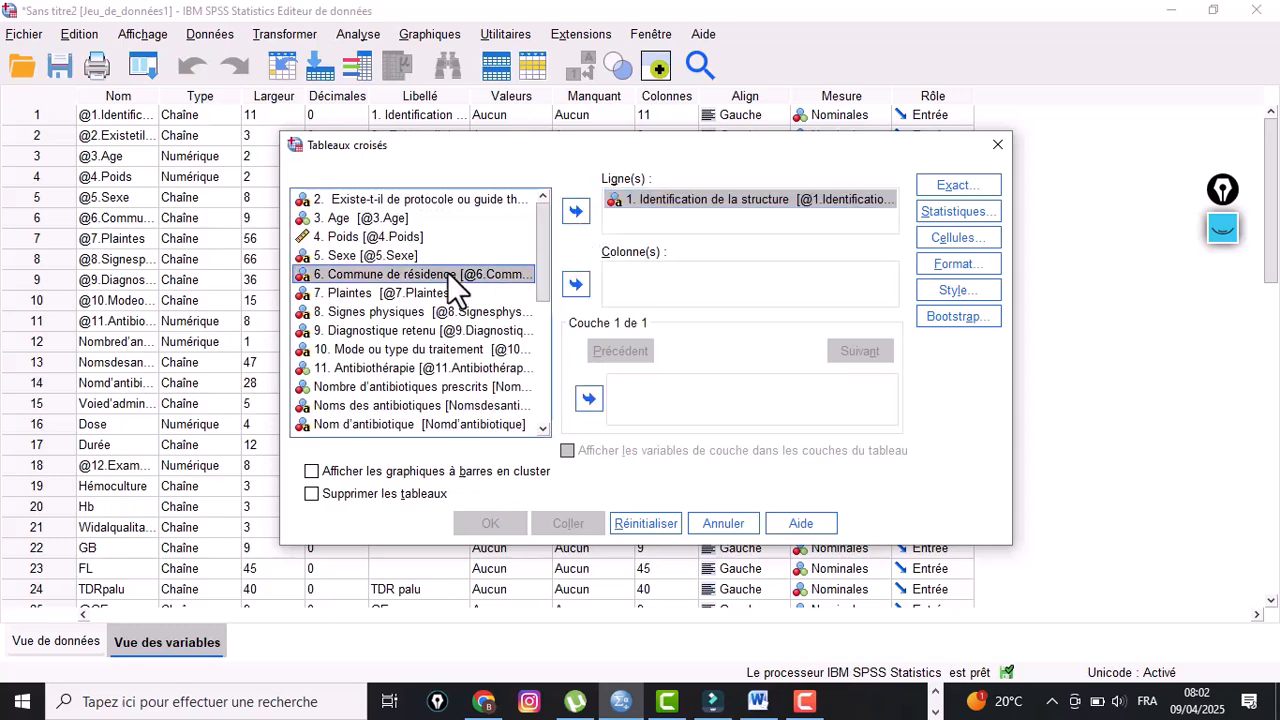
click(575, 285)
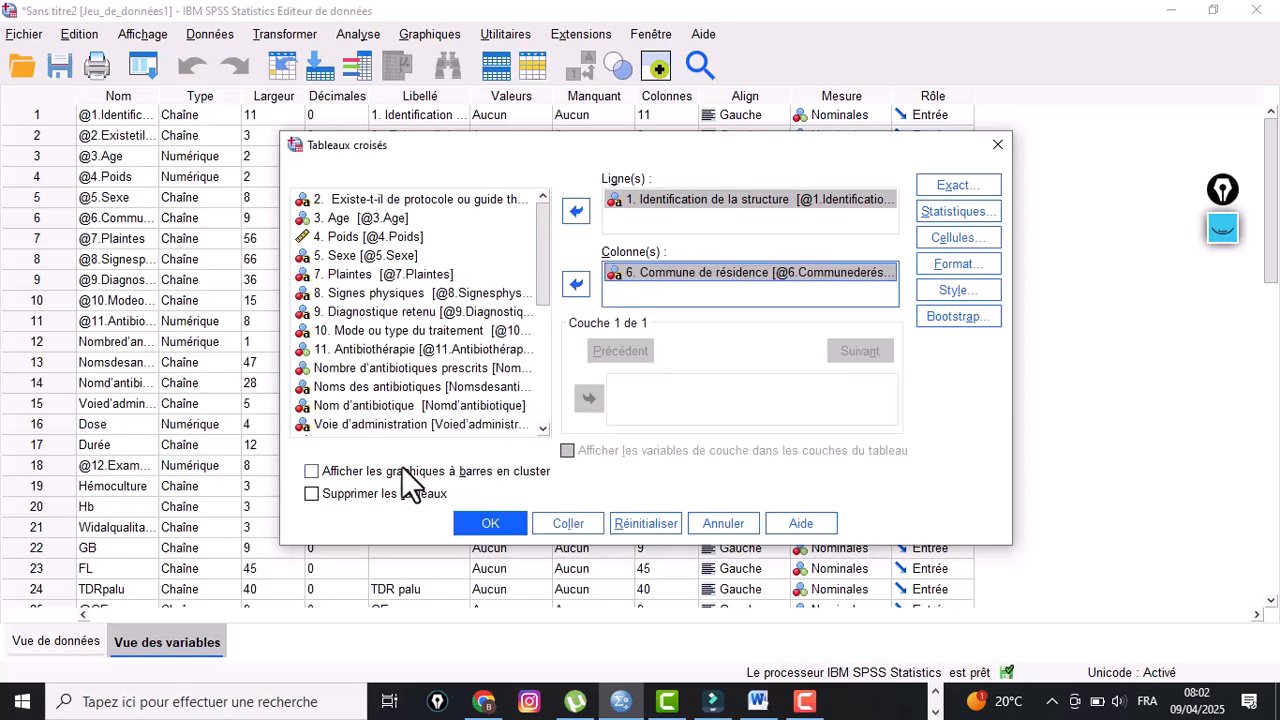
click(313, 476)
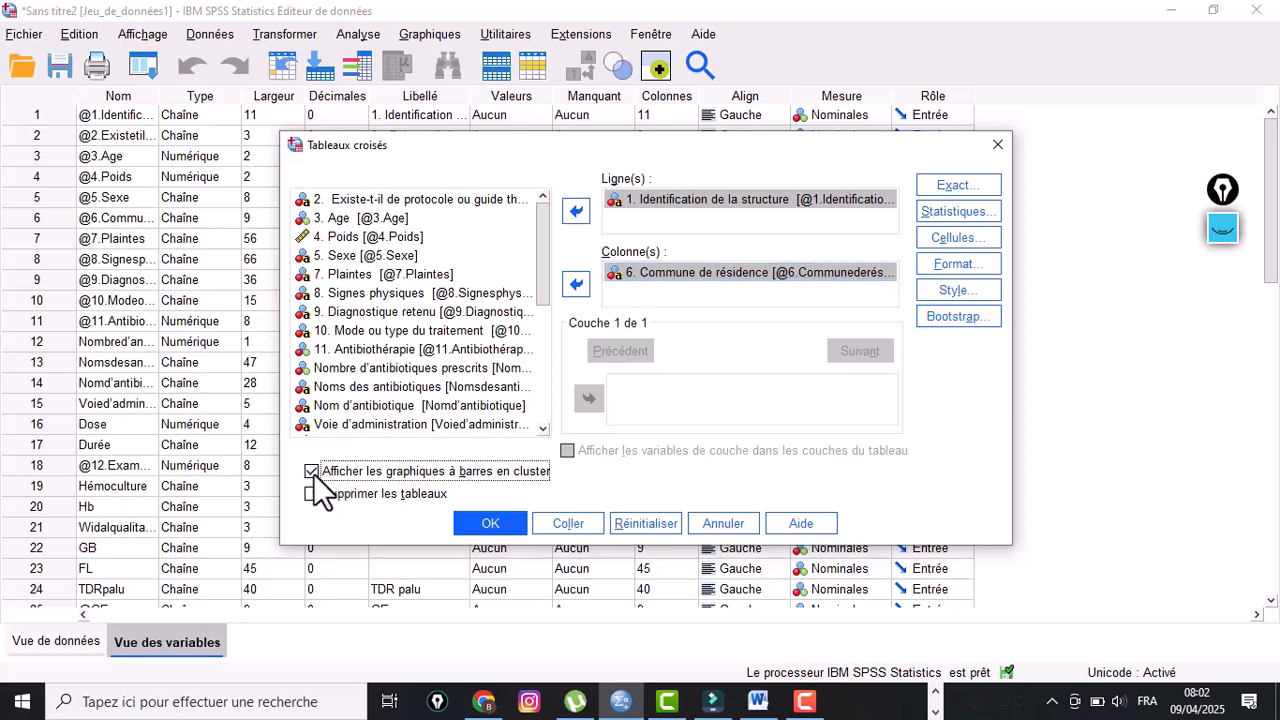
click(489, 524)
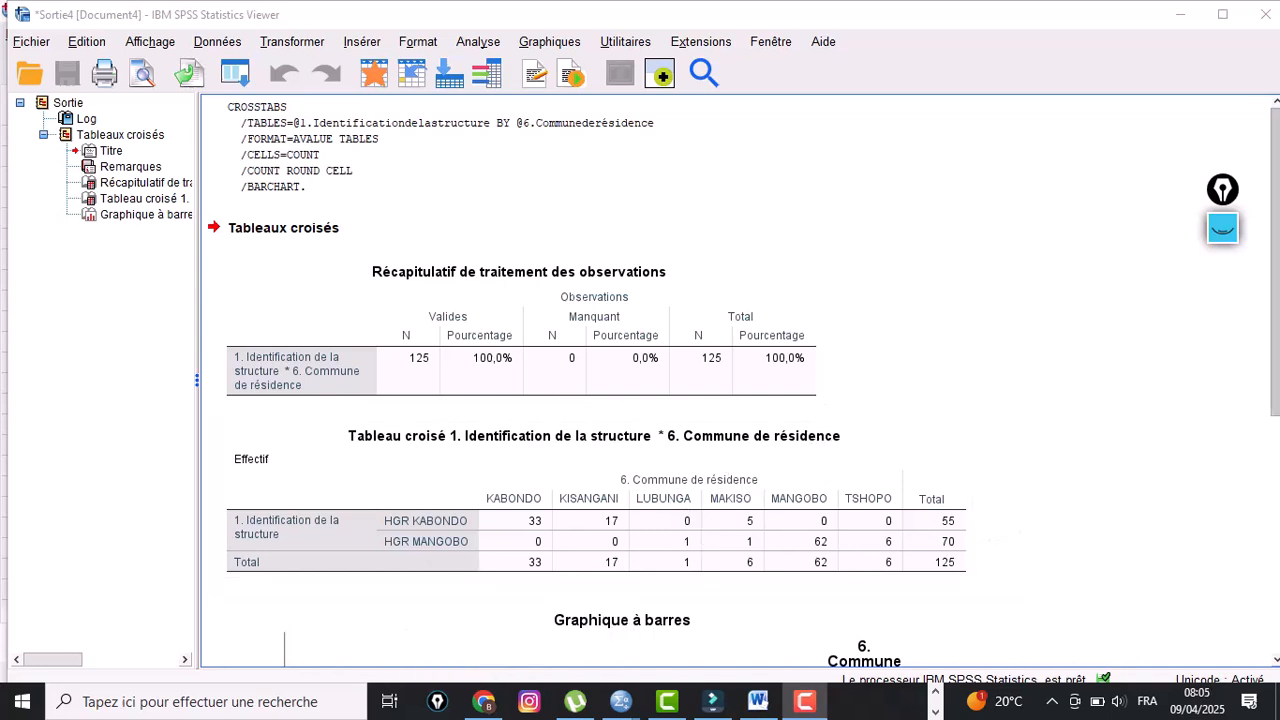
- Examine the crosstab of structure by commune of residence and its bar chart in the output
drag(1276, 265, 1271, 417)
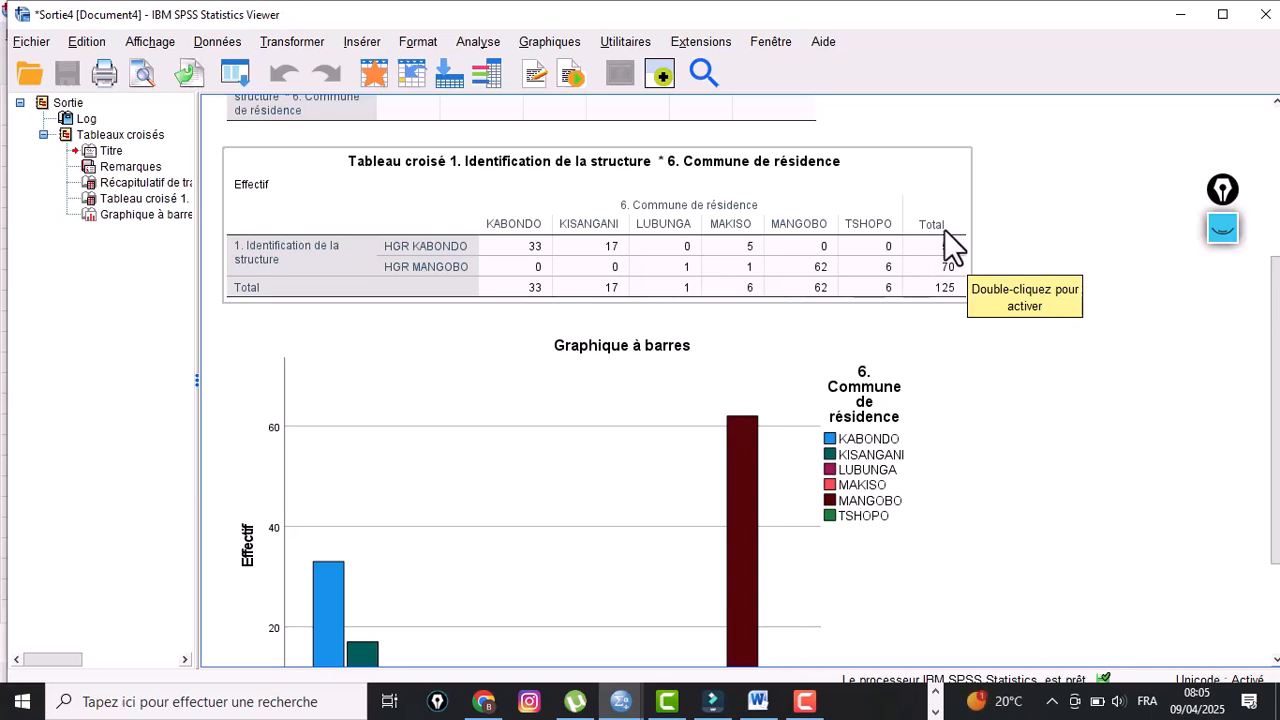
key(F10)
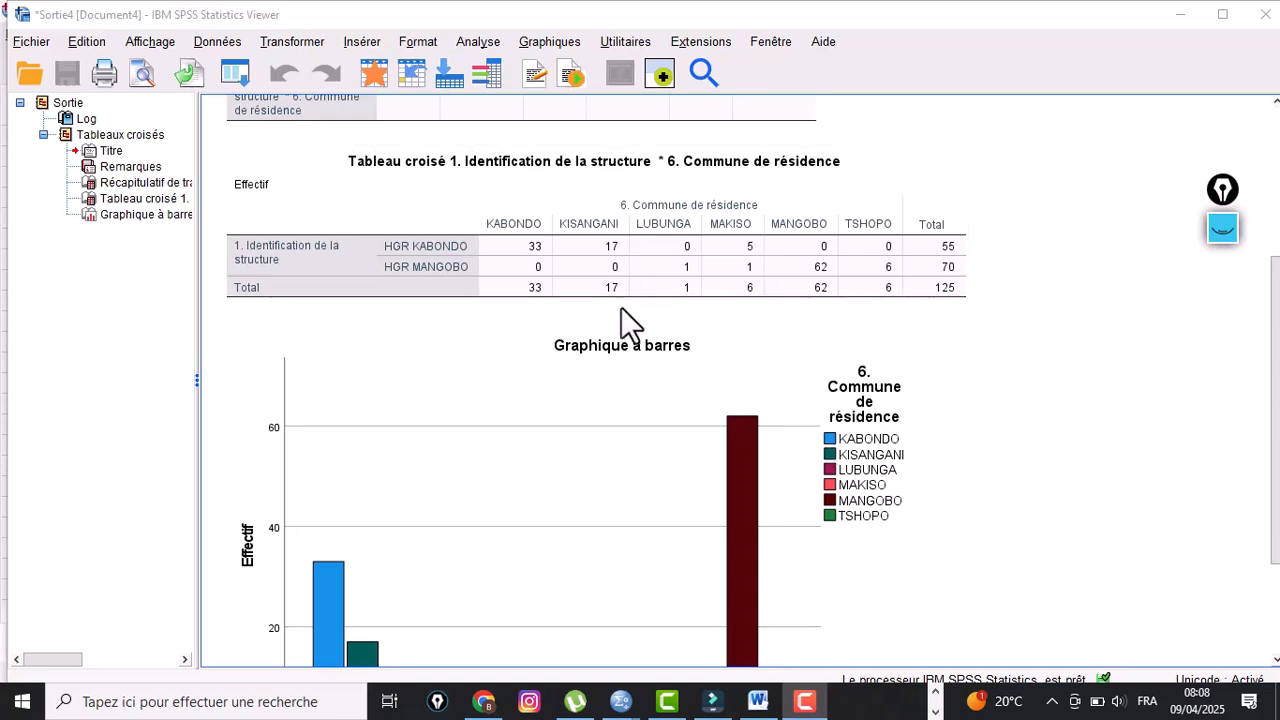
click(622, 250)
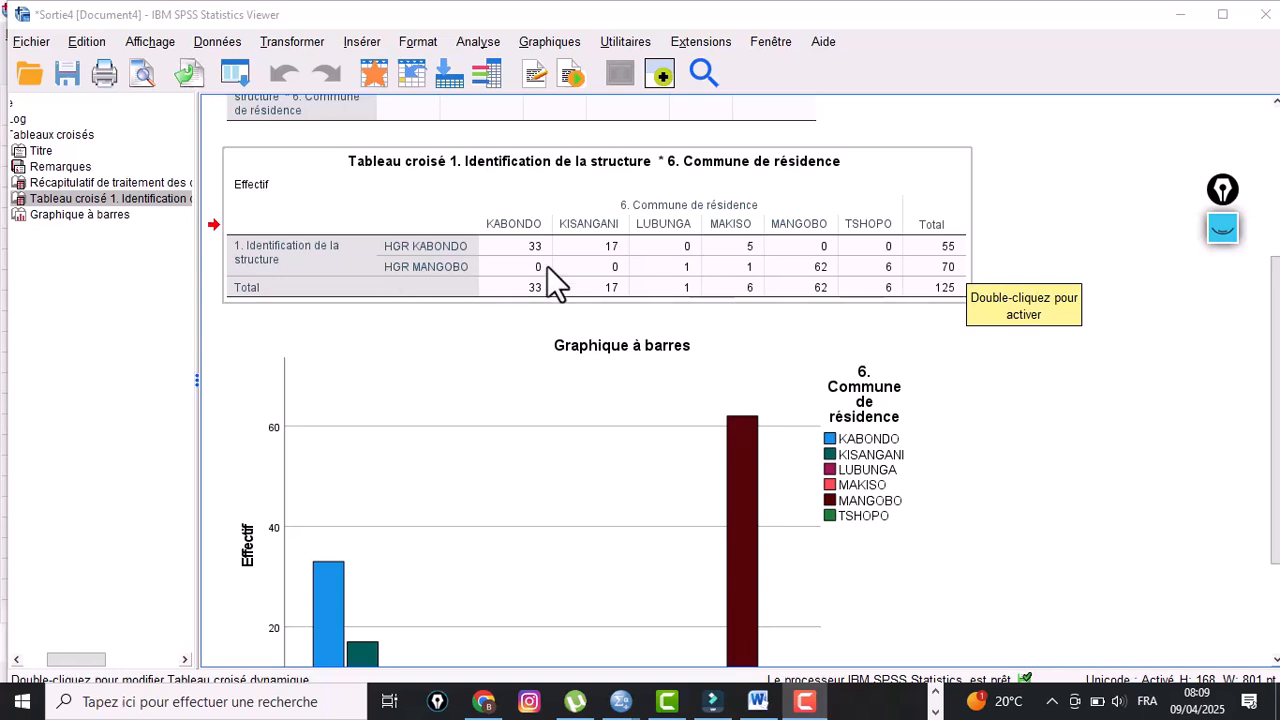
click(903, 182)
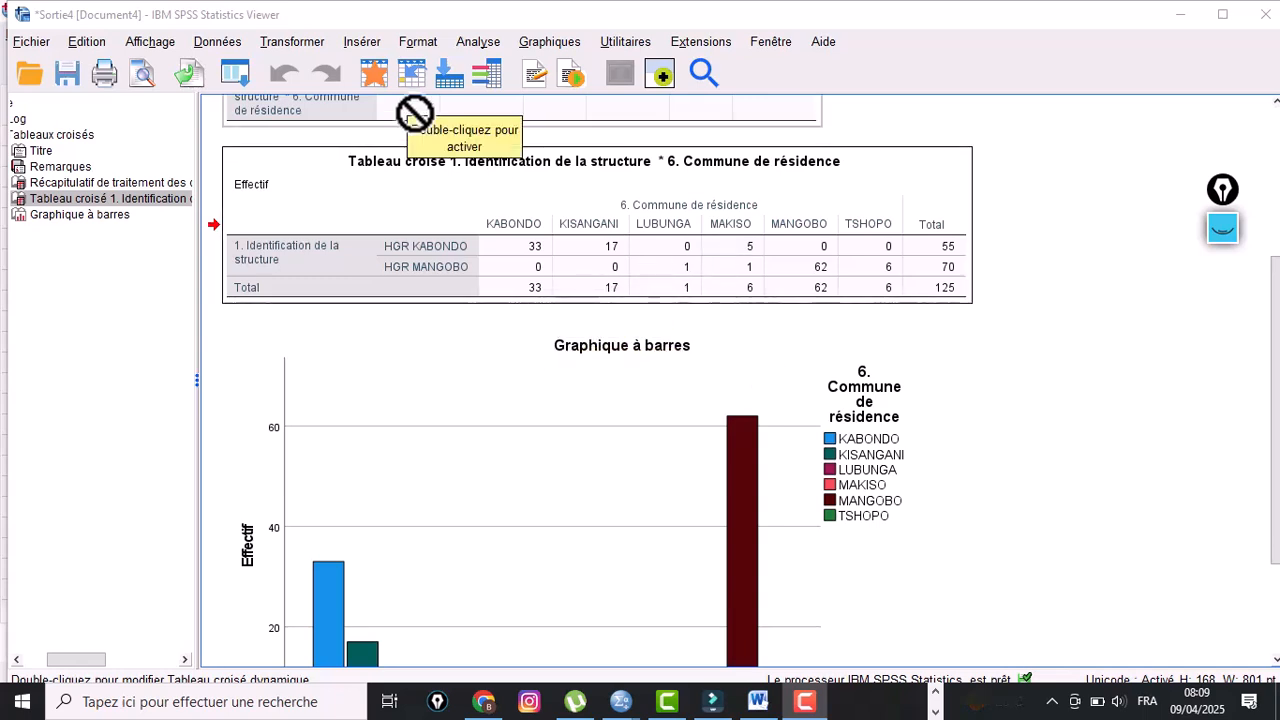
- Rerun the same crosstab with total percentages added to the observed counts in the cells
click(476, 40)
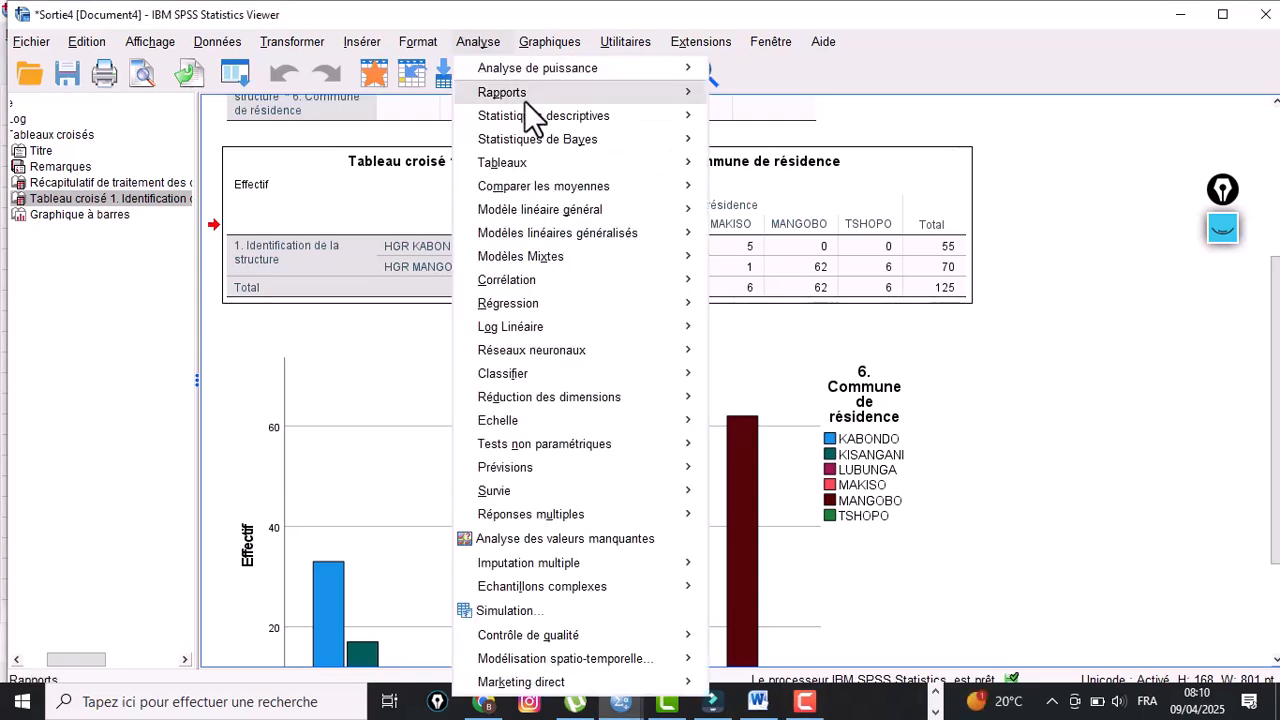
mouse_move(547, 119)
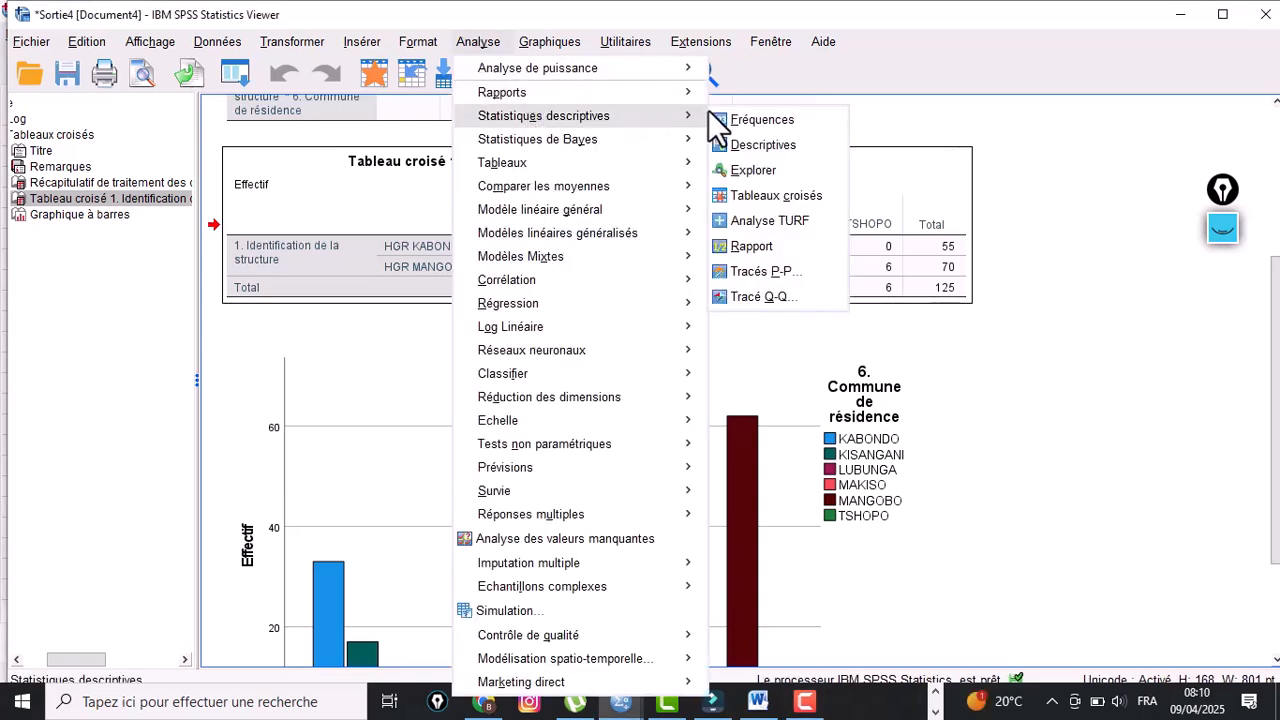
click(744, 194)
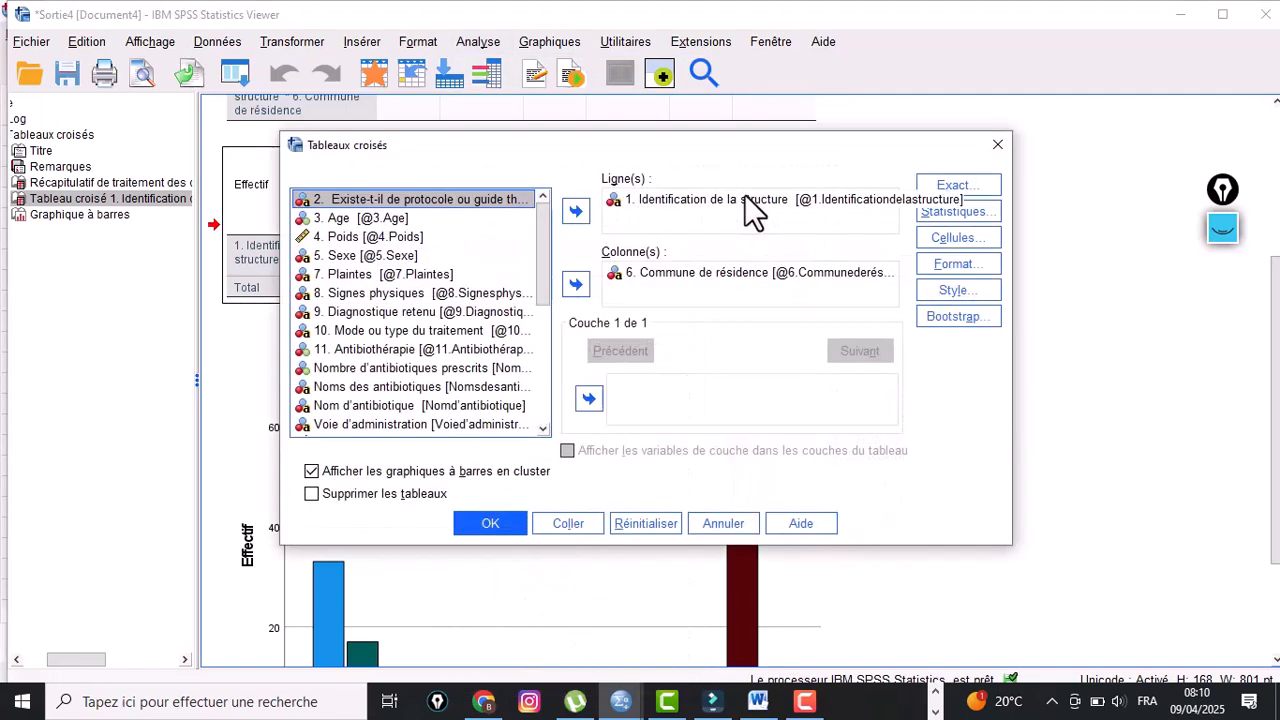
click(935, 242)
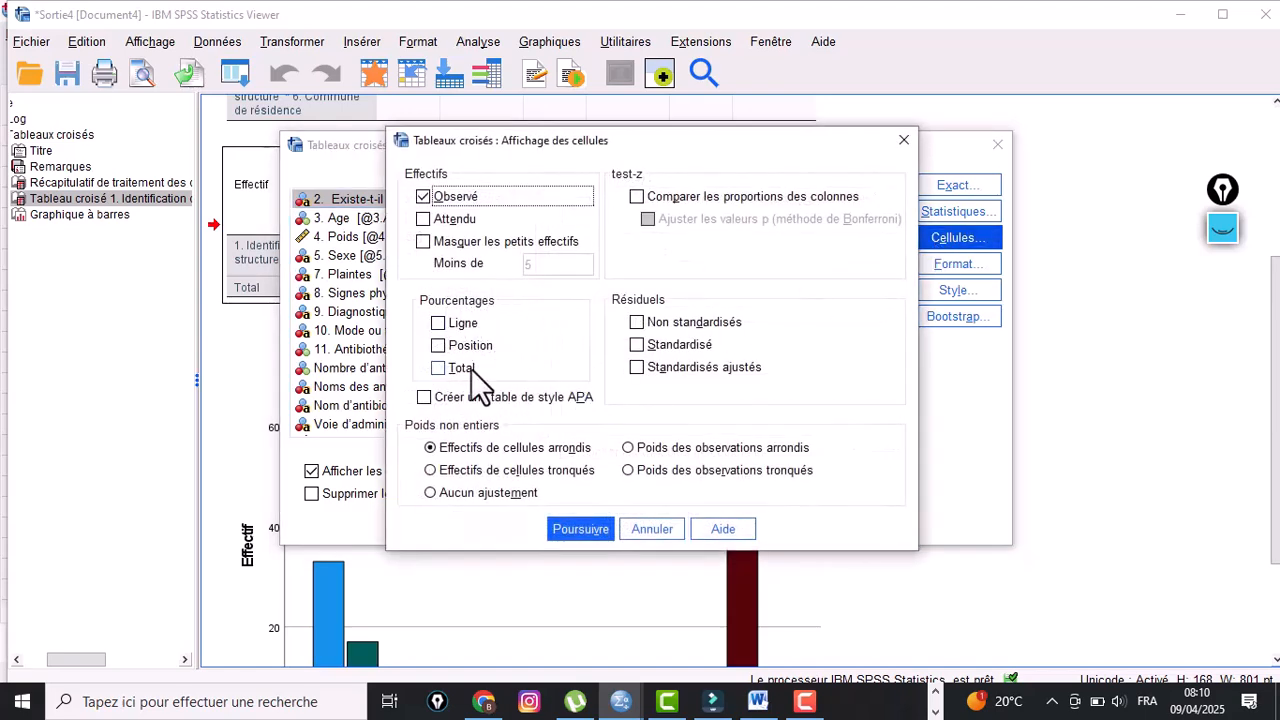
click(439, 367)
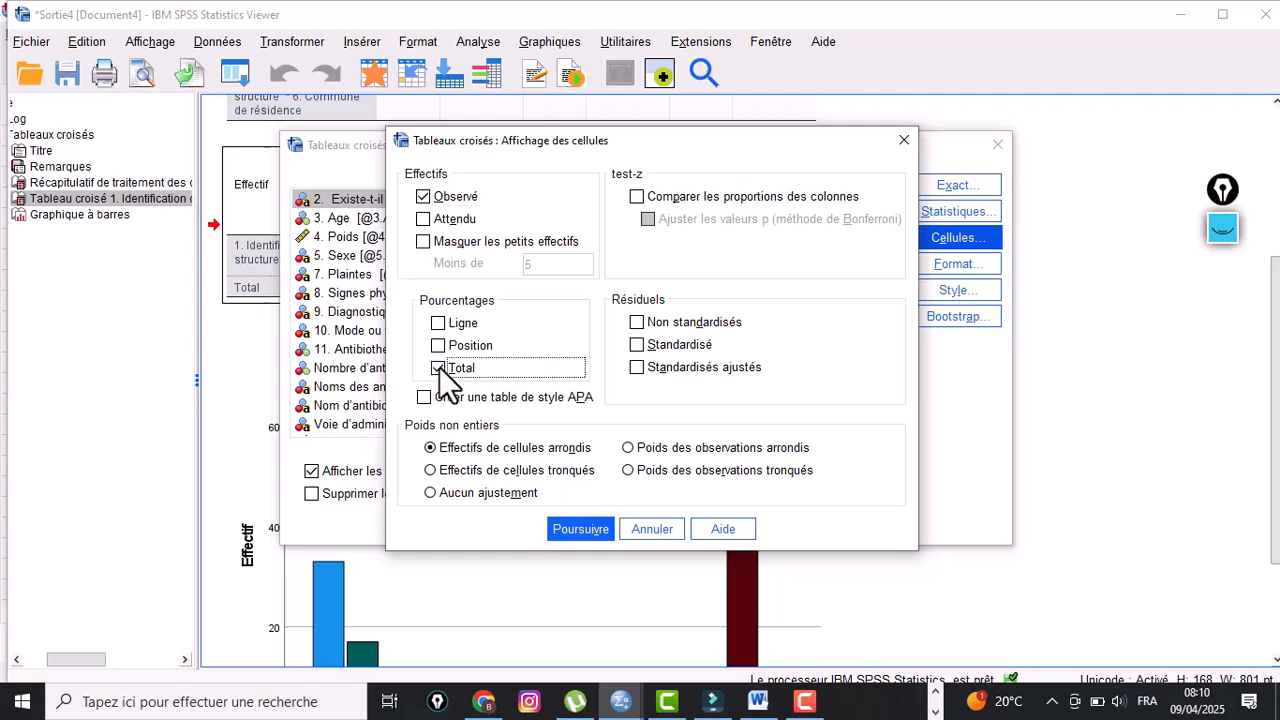
click(575, 528)
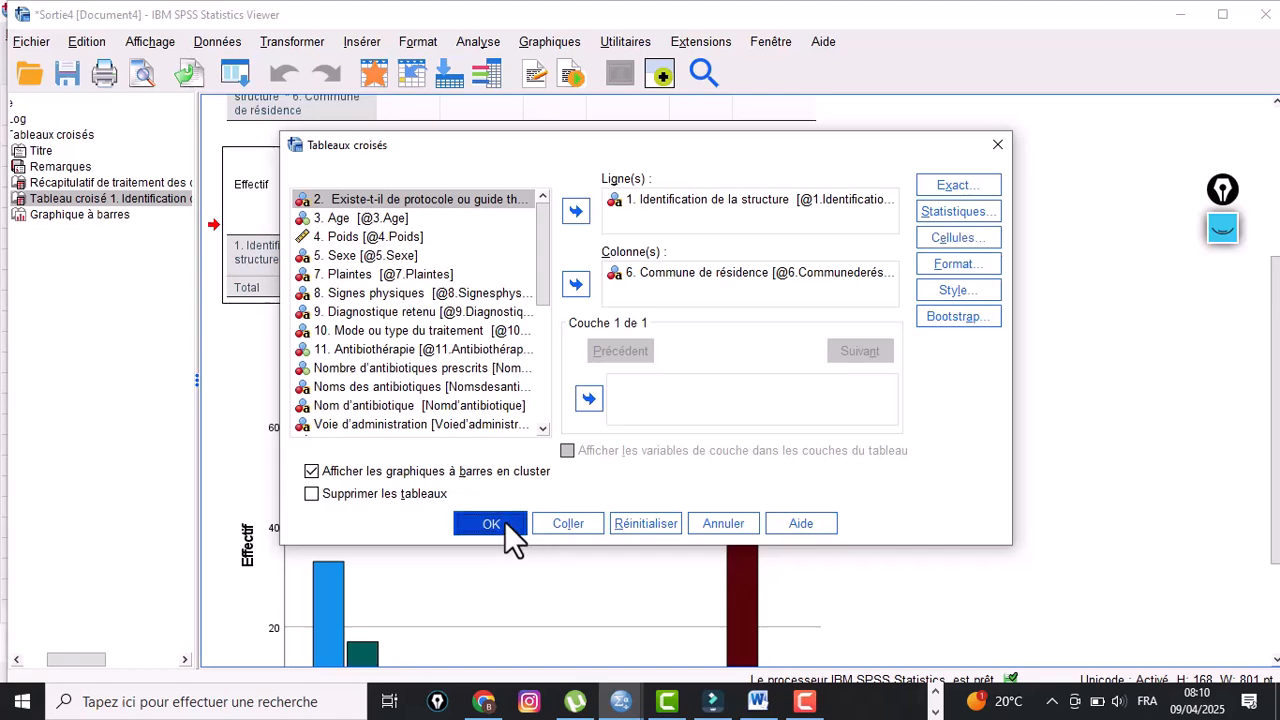
click(504, 521)
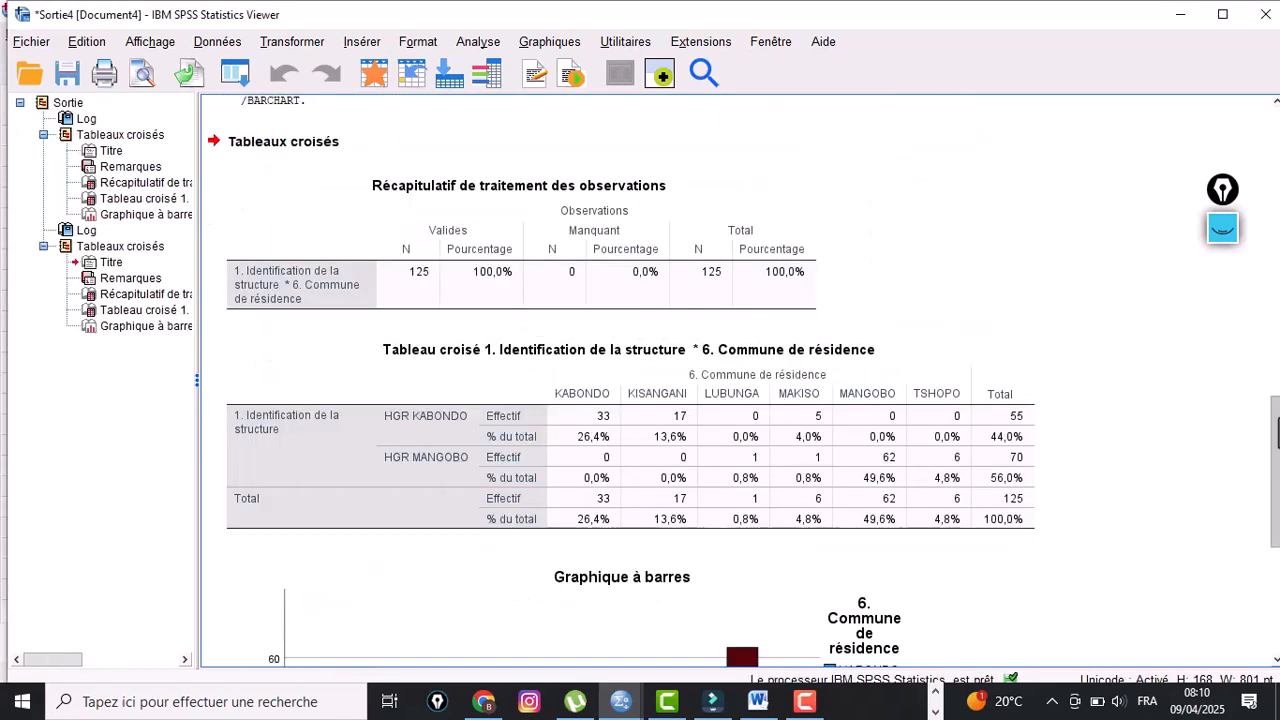
- Review the new crosstab's counts and total percentages against the clustered bar chart below it
scroll(640, 380, down, 3)
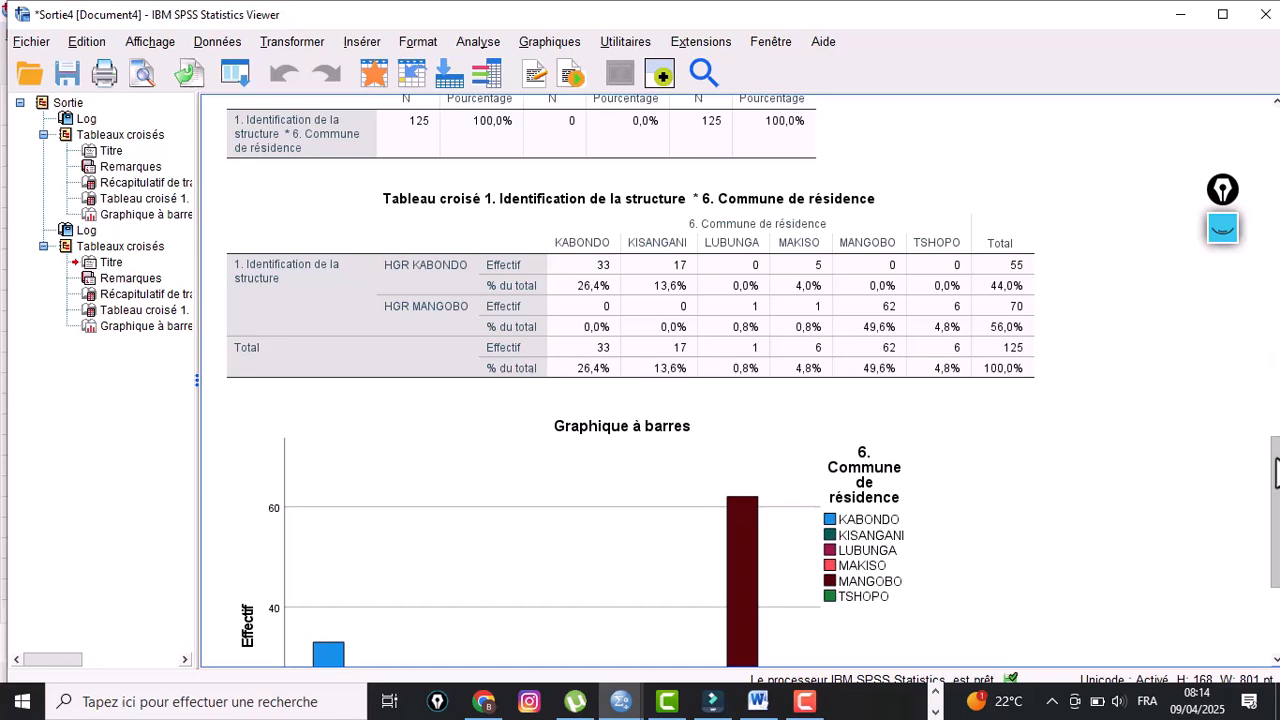
drag(1276, 470, 1276, 535)
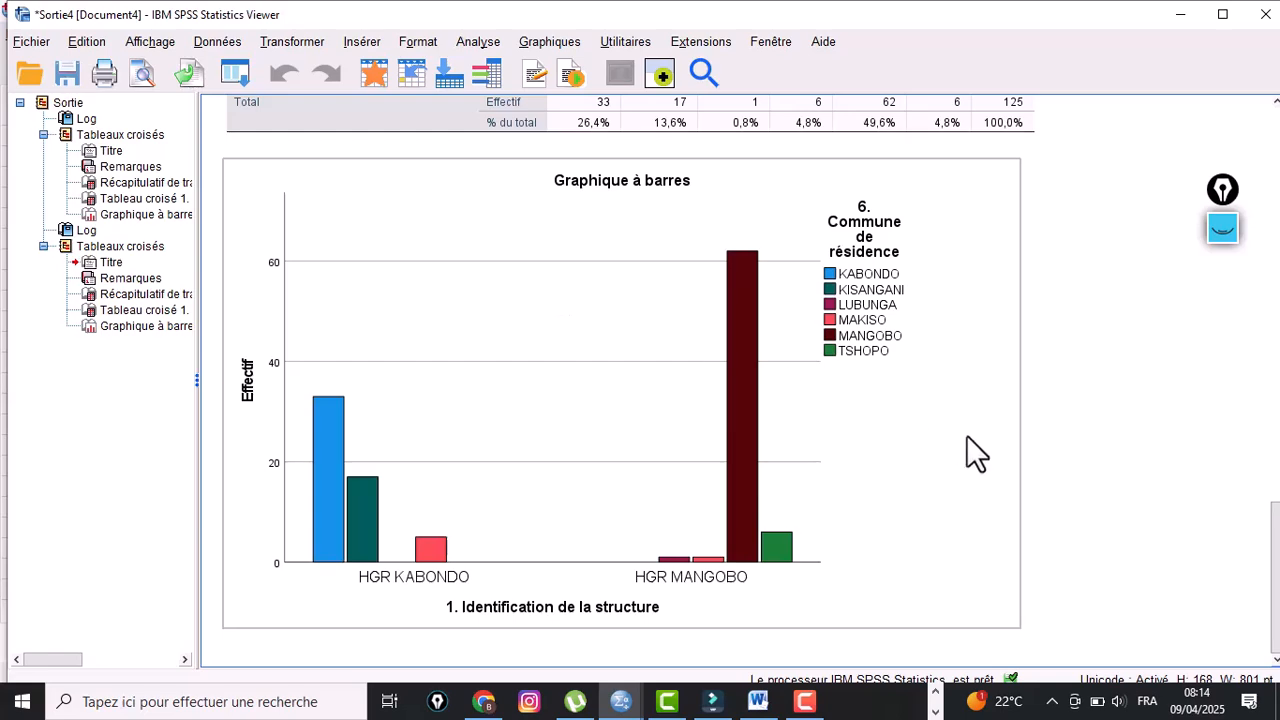
scroll(1274, 535, up, 4)
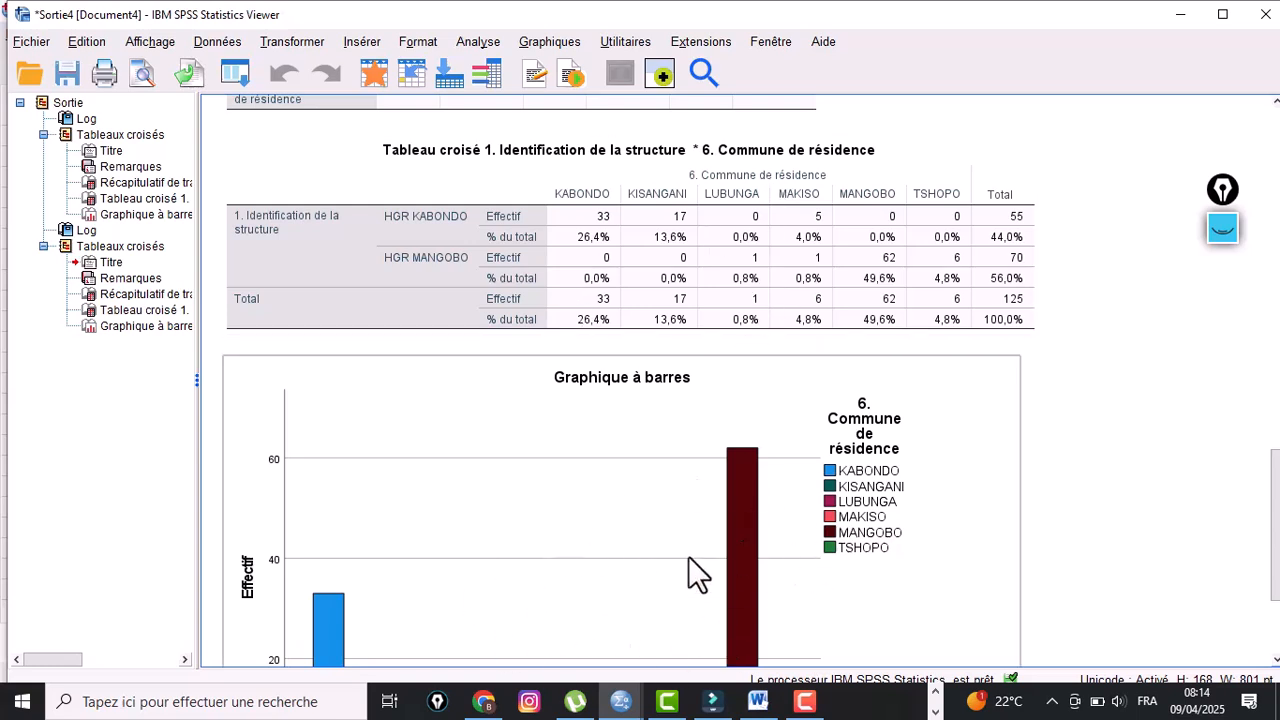
scroll(1276, 510, down, 2)
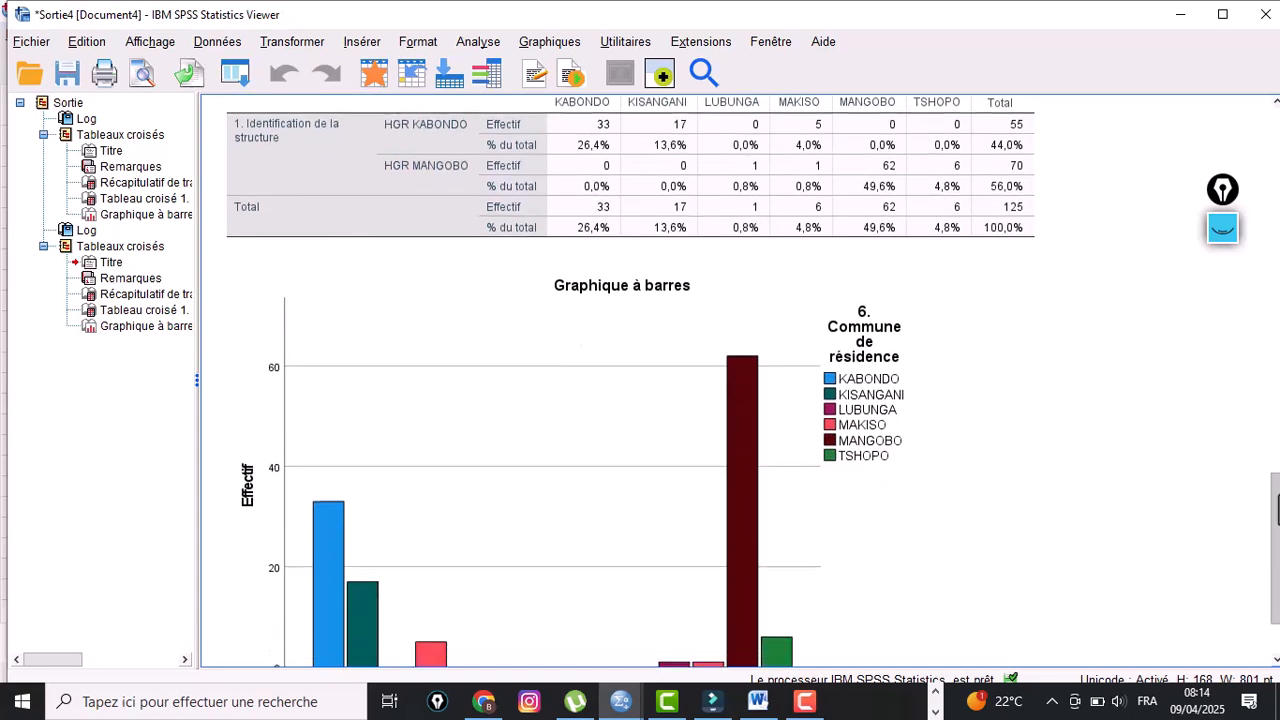
scroll(1277, 508, down, 1)
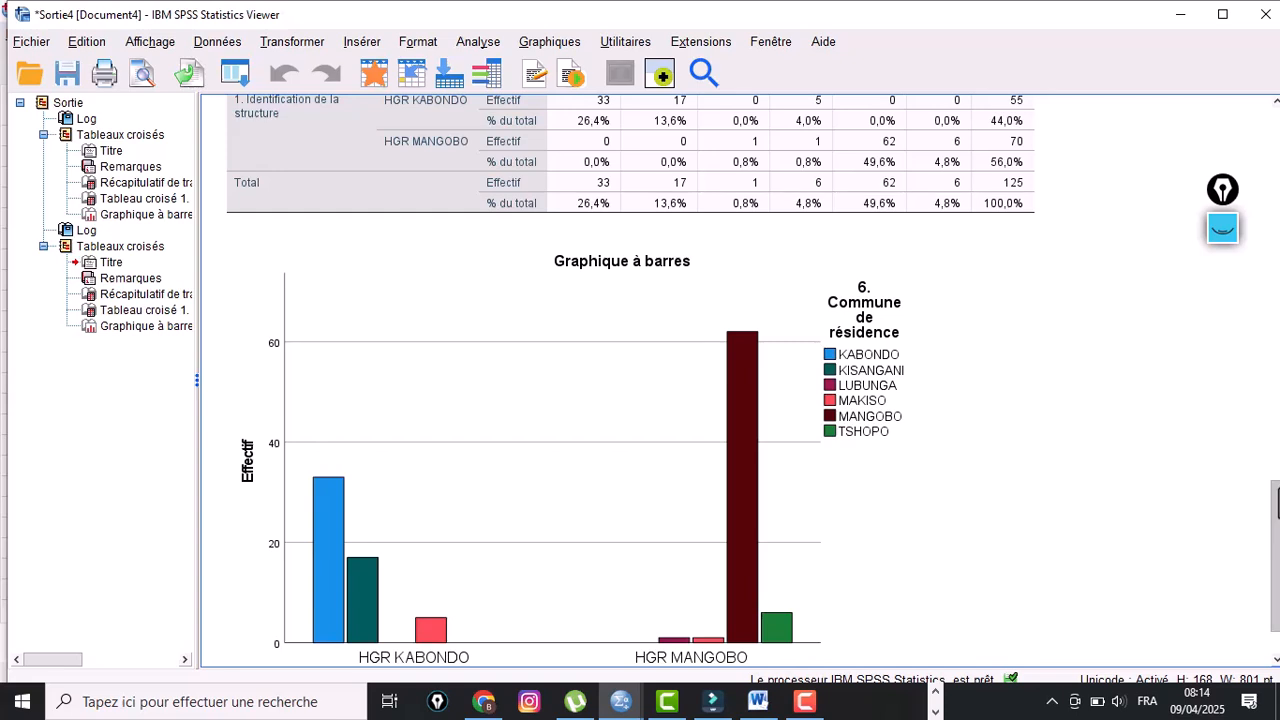
scroll(1277, 500, down, 2)
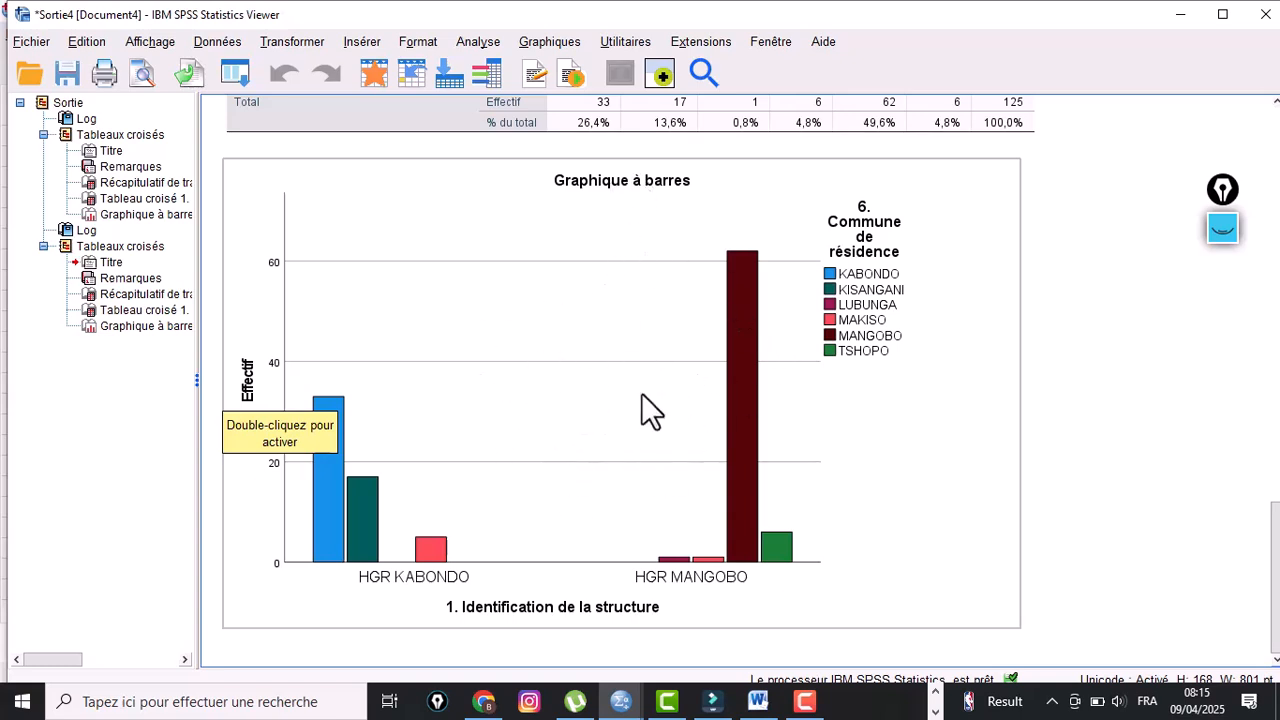
- Open the new bar chart for editing and show data labels on its bars with Pourcentage instead of Effectif
click(738, 450)
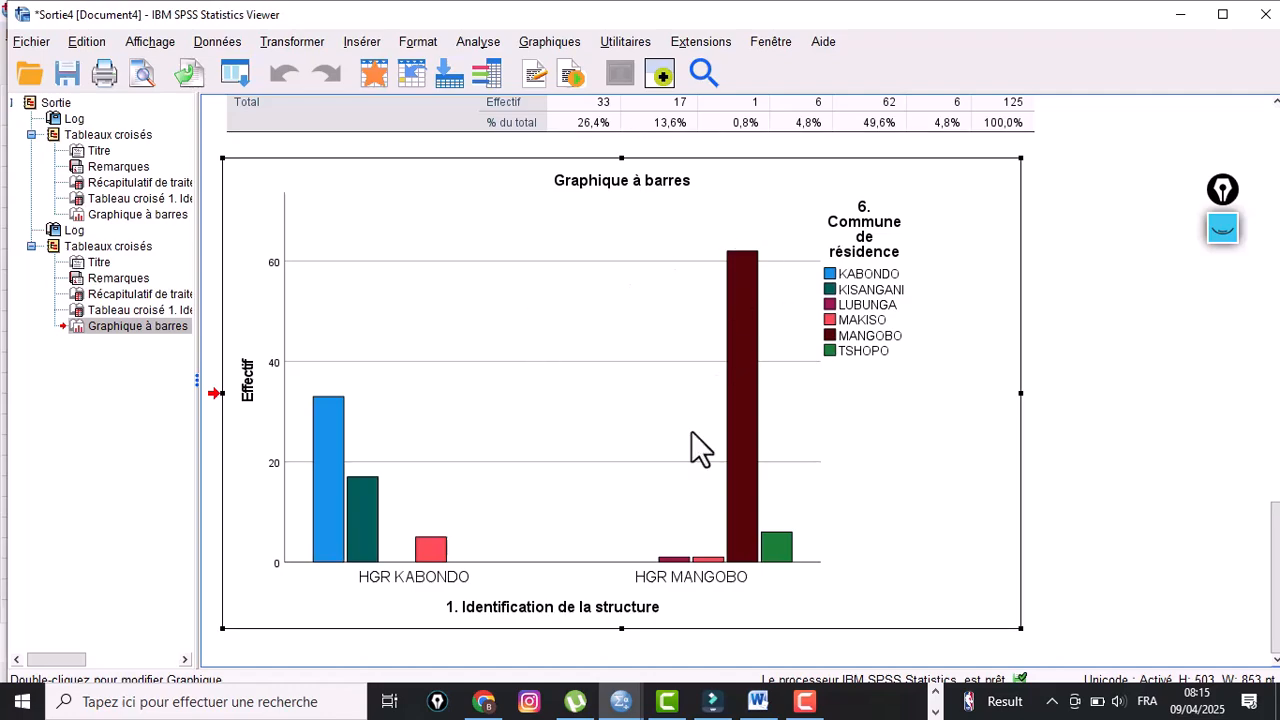
double_click(571, 438)
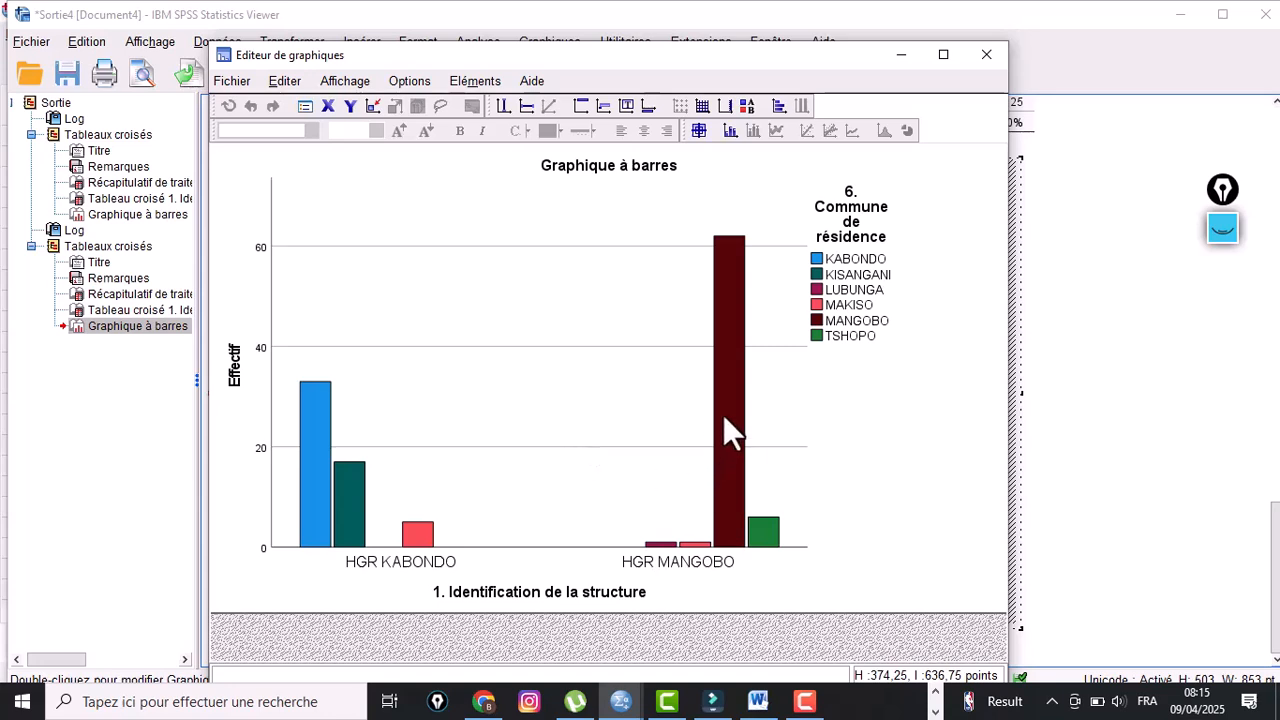
click(728, 129)
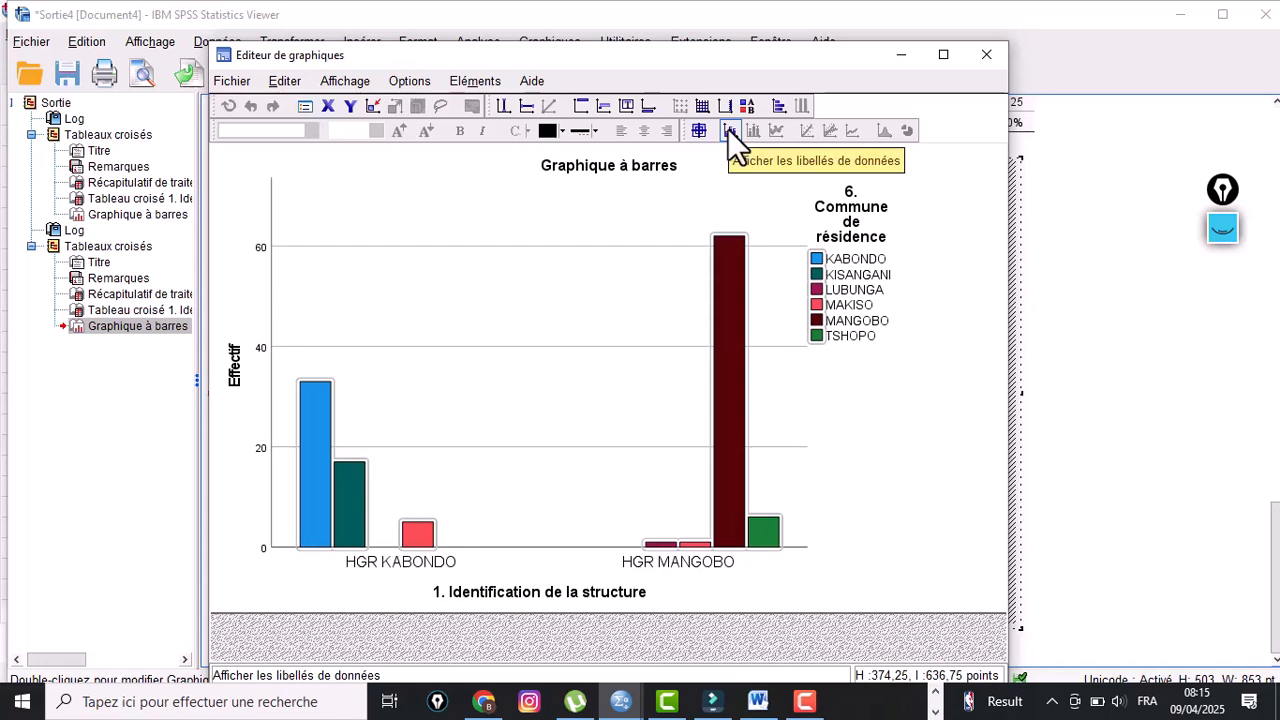
click(728, 129)
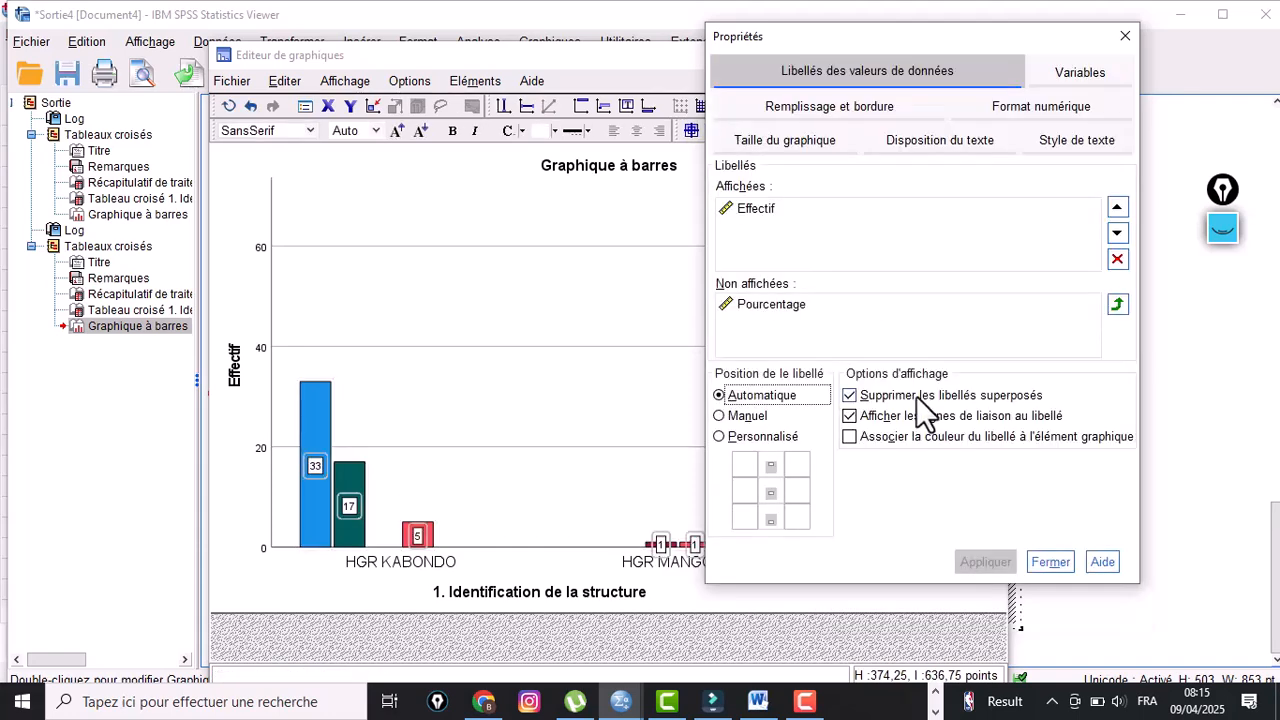
click(1041, 561)
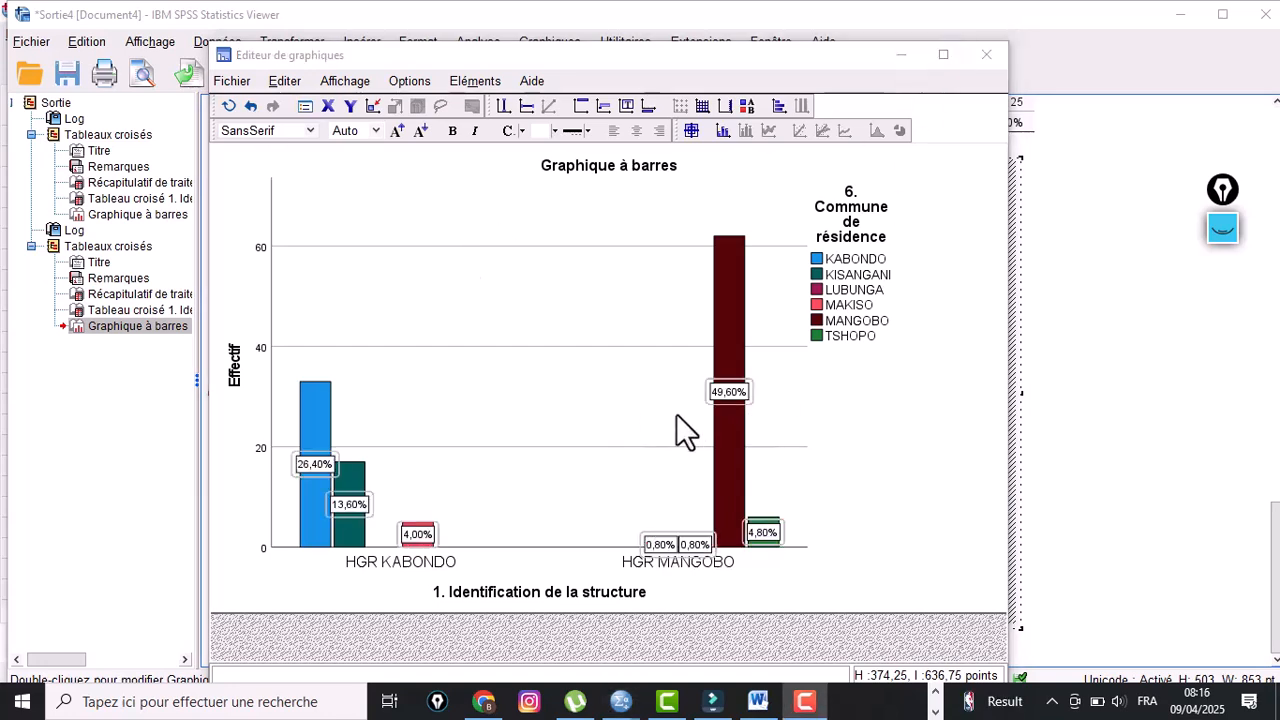
- Move the percentage labels of the three HGR KABONDO bars off the bars to just above them
click(320, 459)
drag(320, 459, 329, 336)
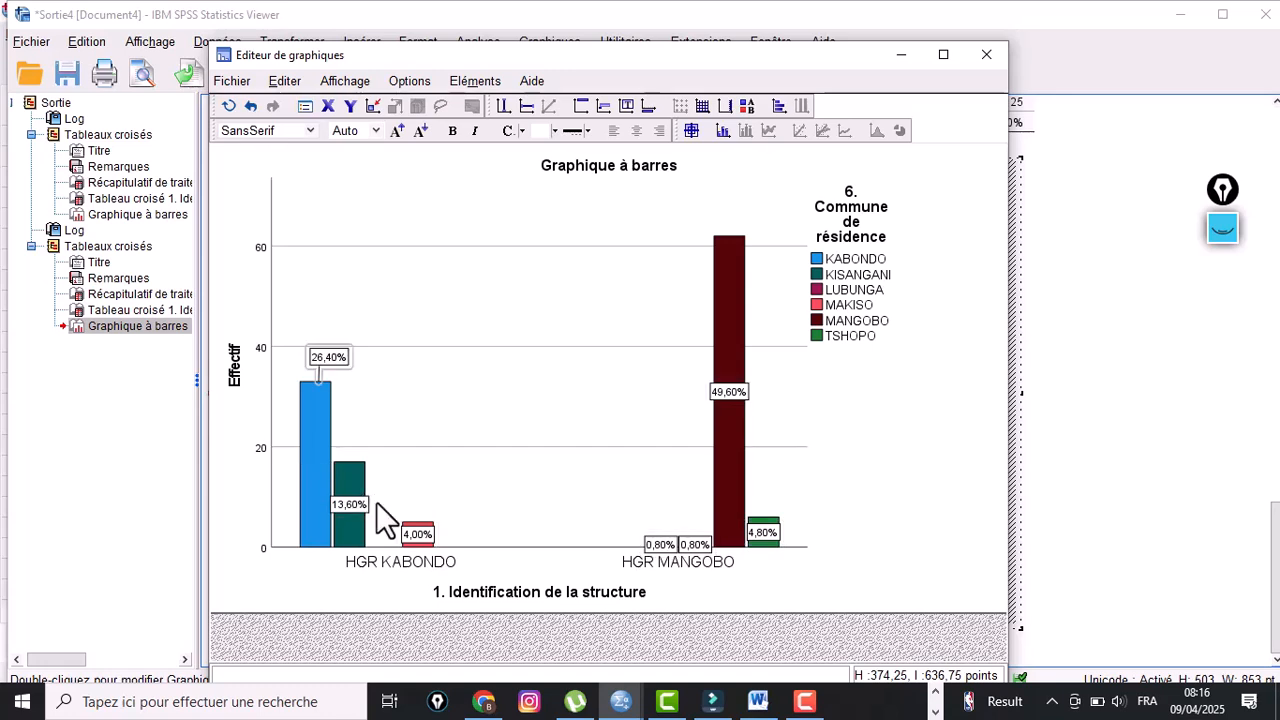
click(354, 503)
drag(366, 491, 376, 428)
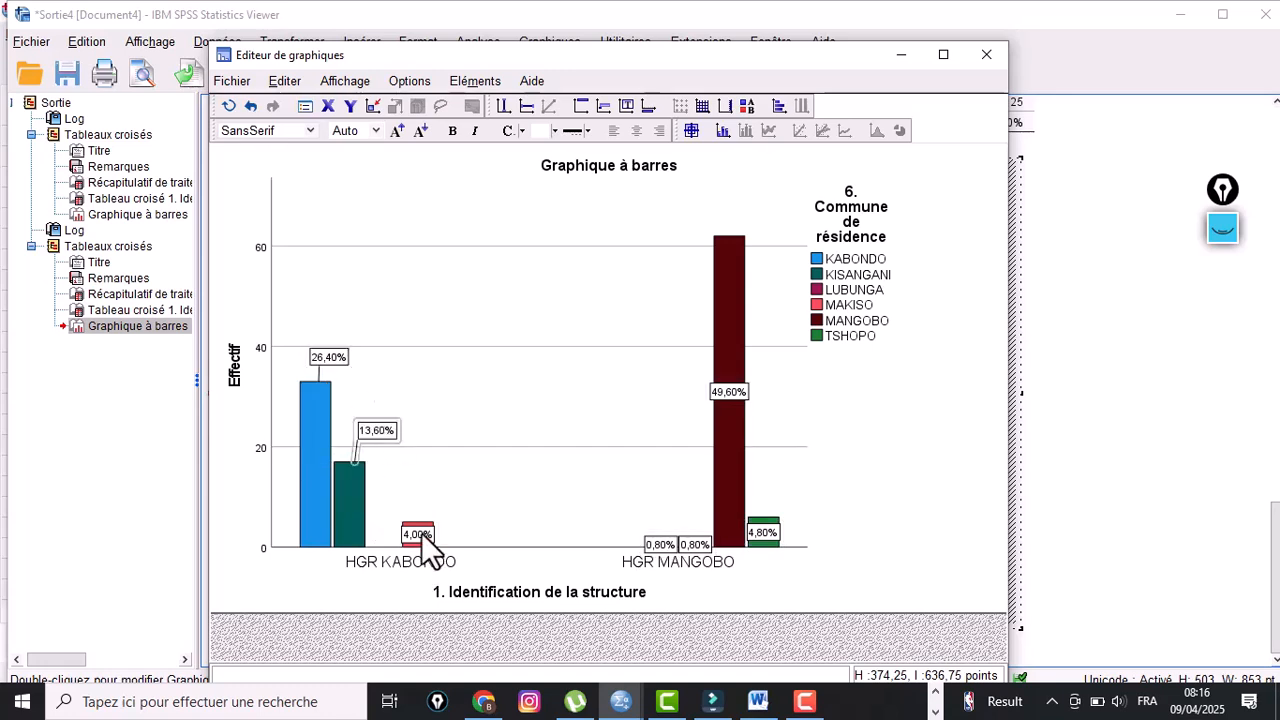
click(420, 533)
drag(422, 513, 432, 480)
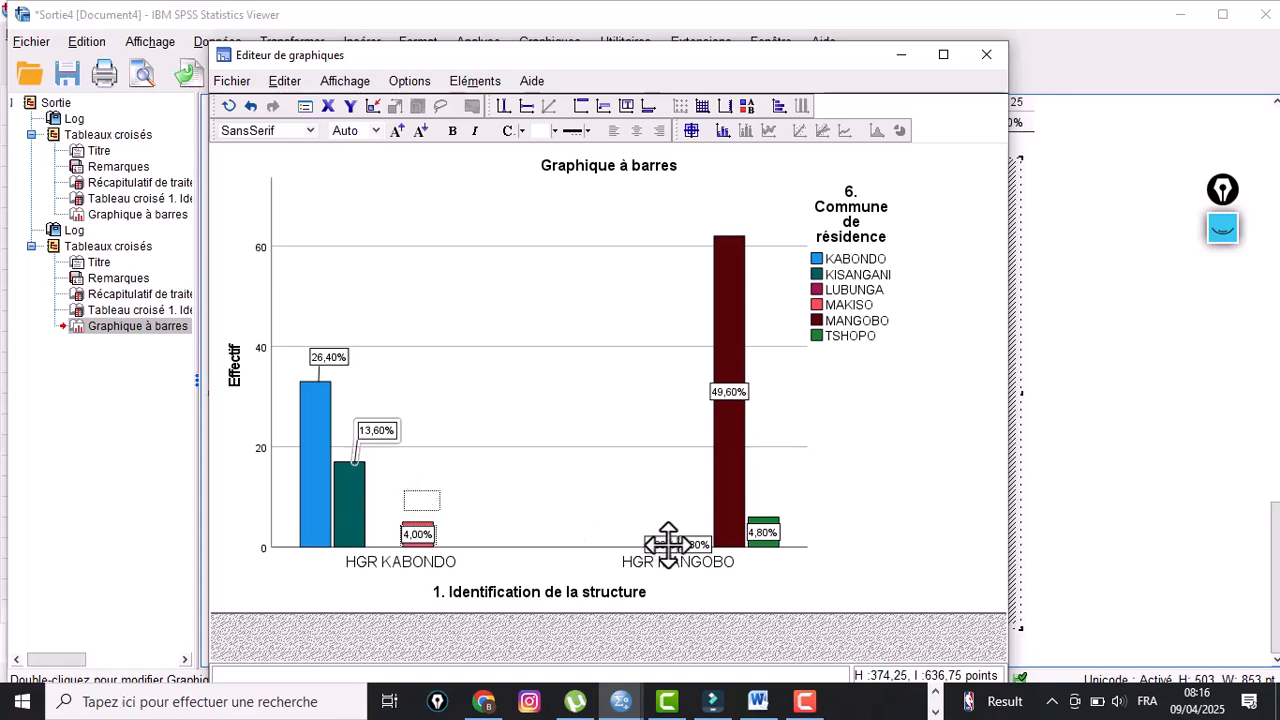
- Move the HGR MANGOBO percentage labels above their bars, placing the MANGOBO bar's label to its left, and close the chart editor
drag(680, 547, 632, 497)
drag(690, 550, 686, 502)
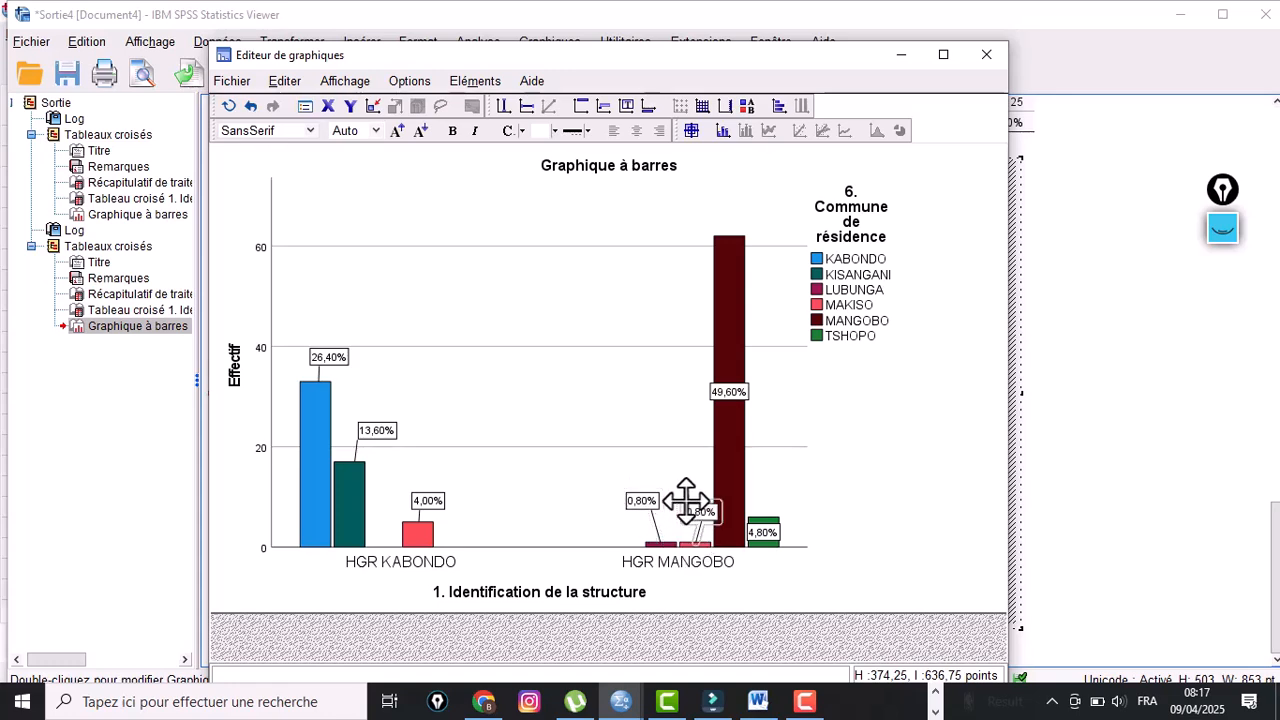
drag(769, 515, 784, 479)
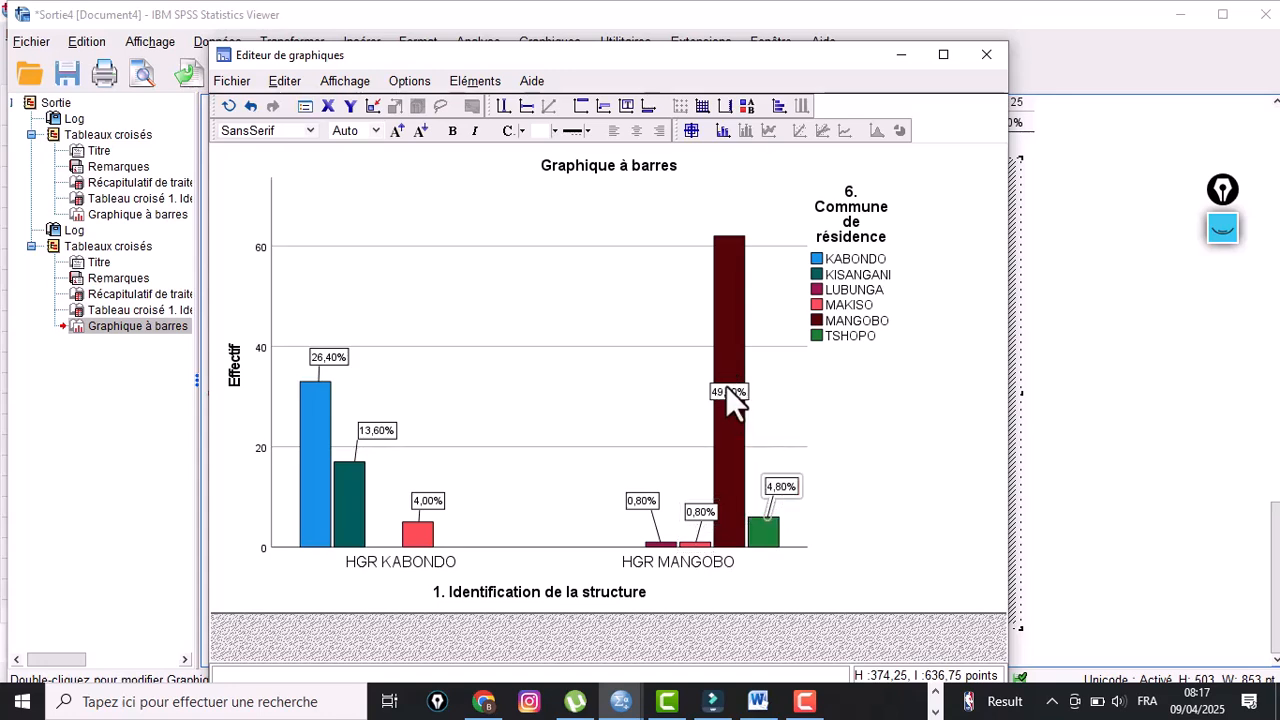
drag(646, 335, 646, 337)
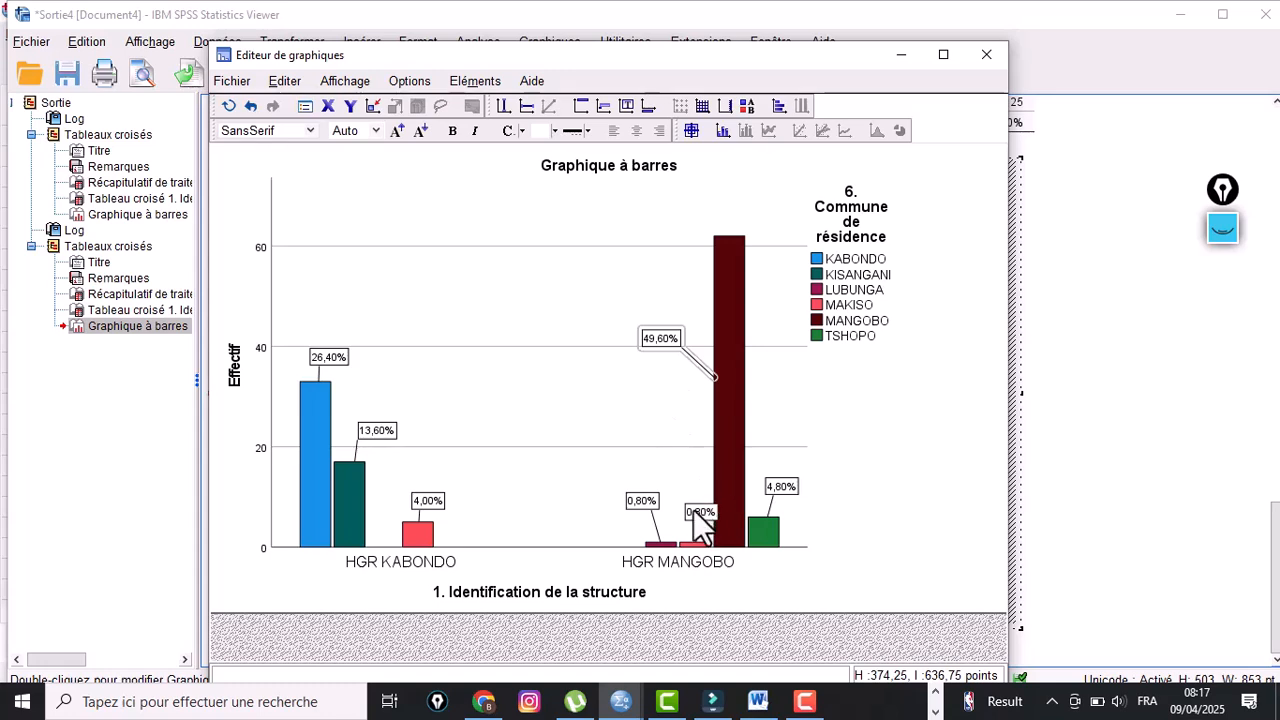
drag(694, 512, 686, 497)
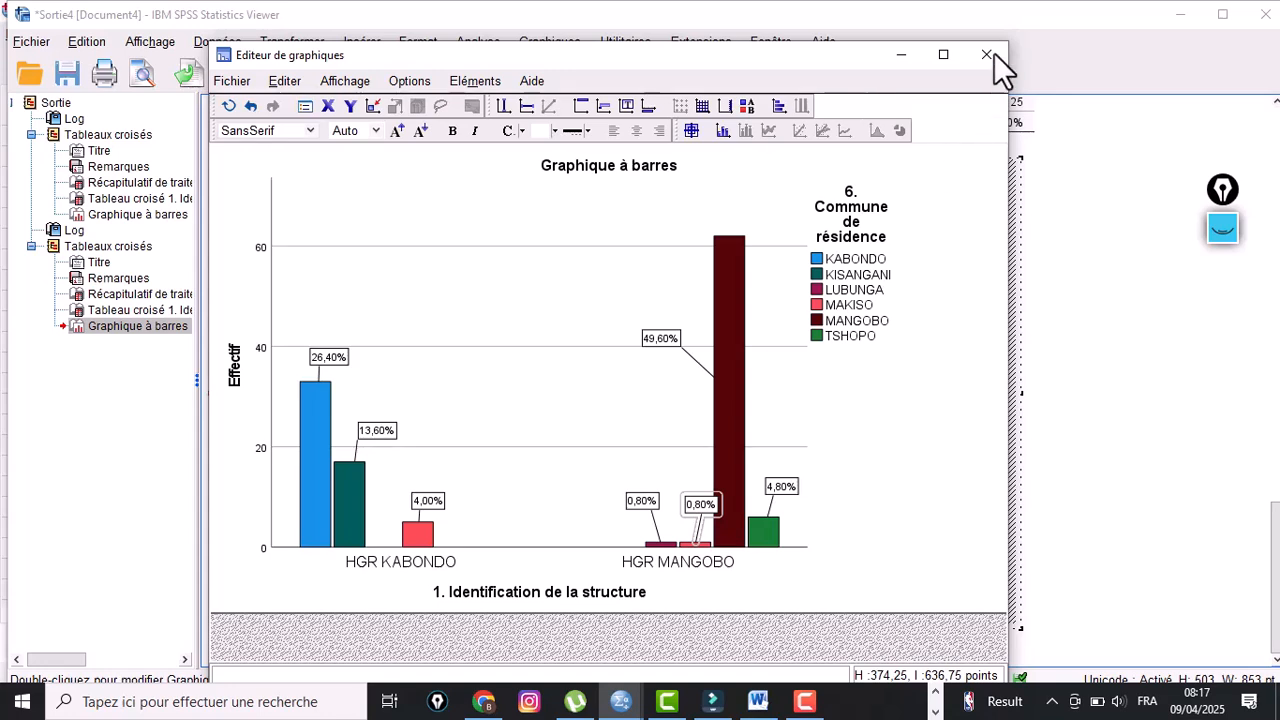
click(663, 339)
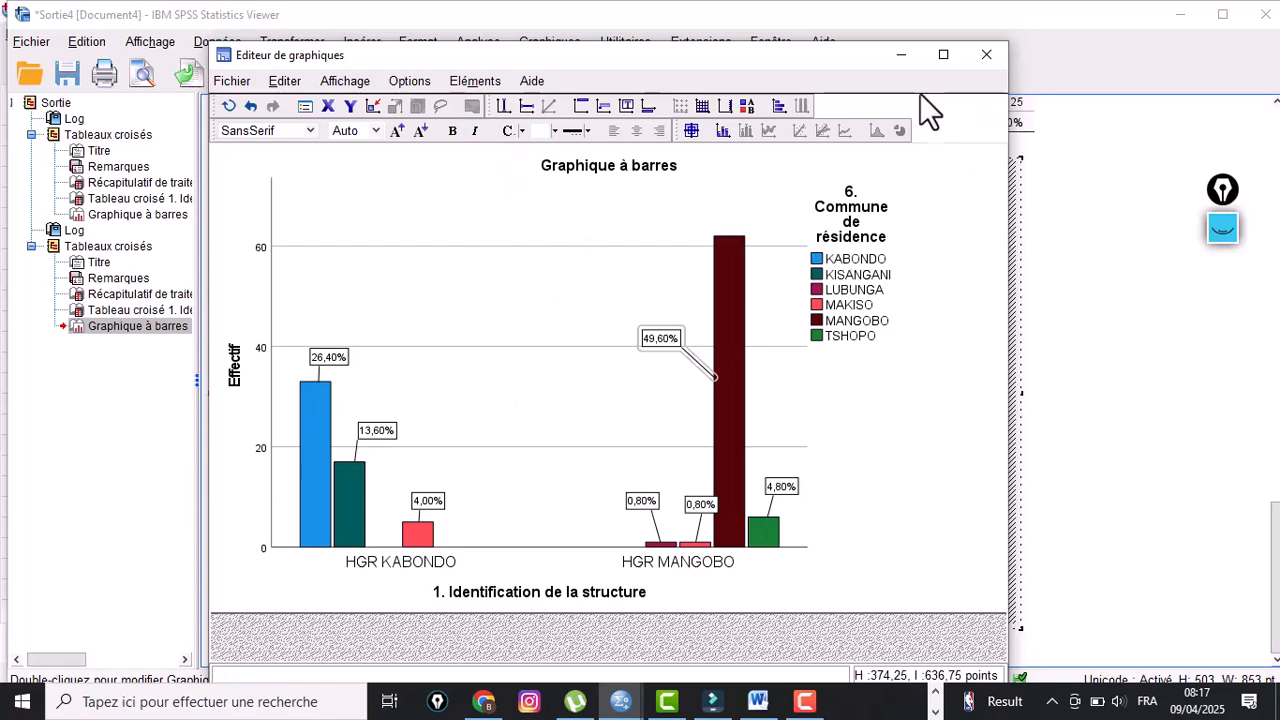
click(986, 56)
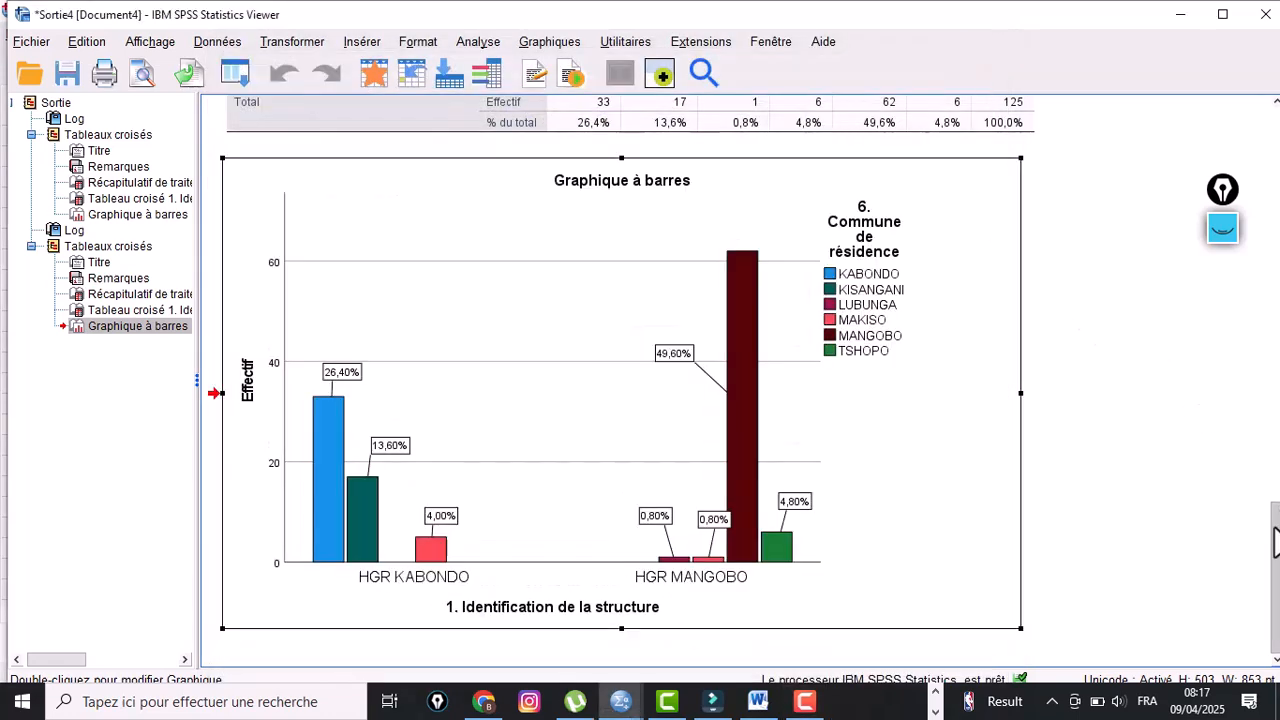
mouse_move(1272, 540)
mouse_down()
mouse_move(1276, 415)
mouse_move(1276, 530)
mouse_up()
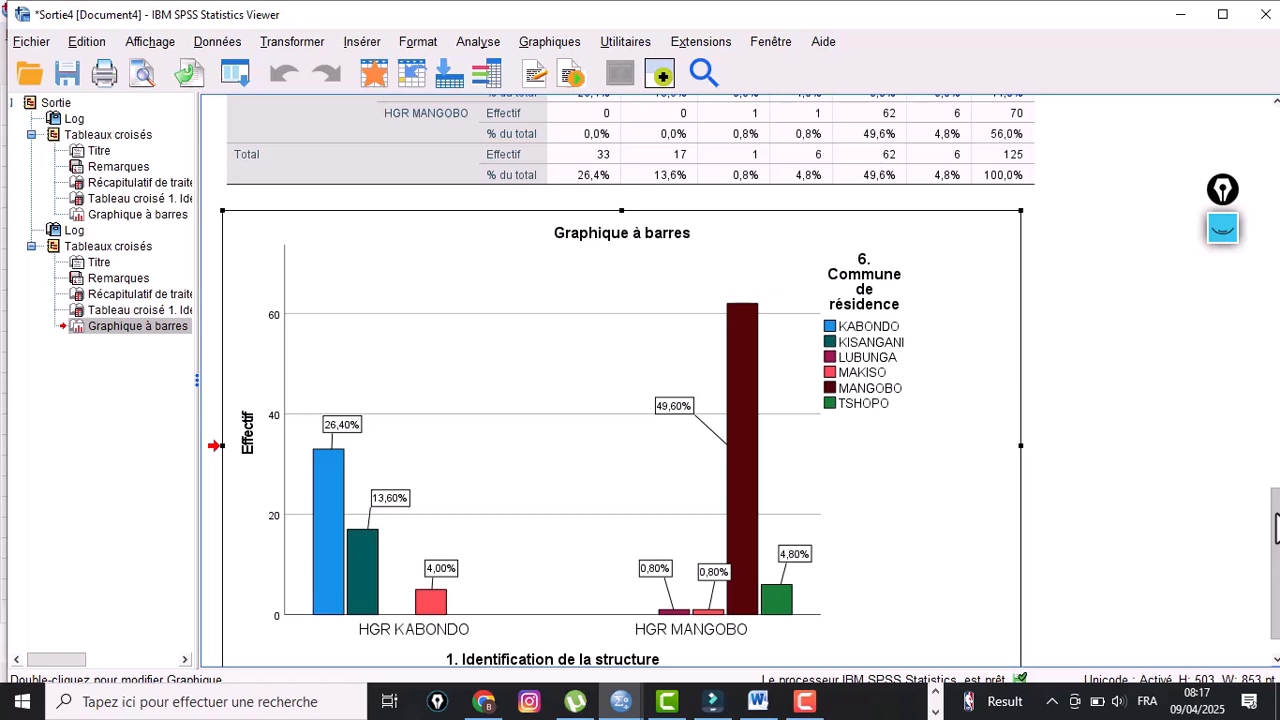